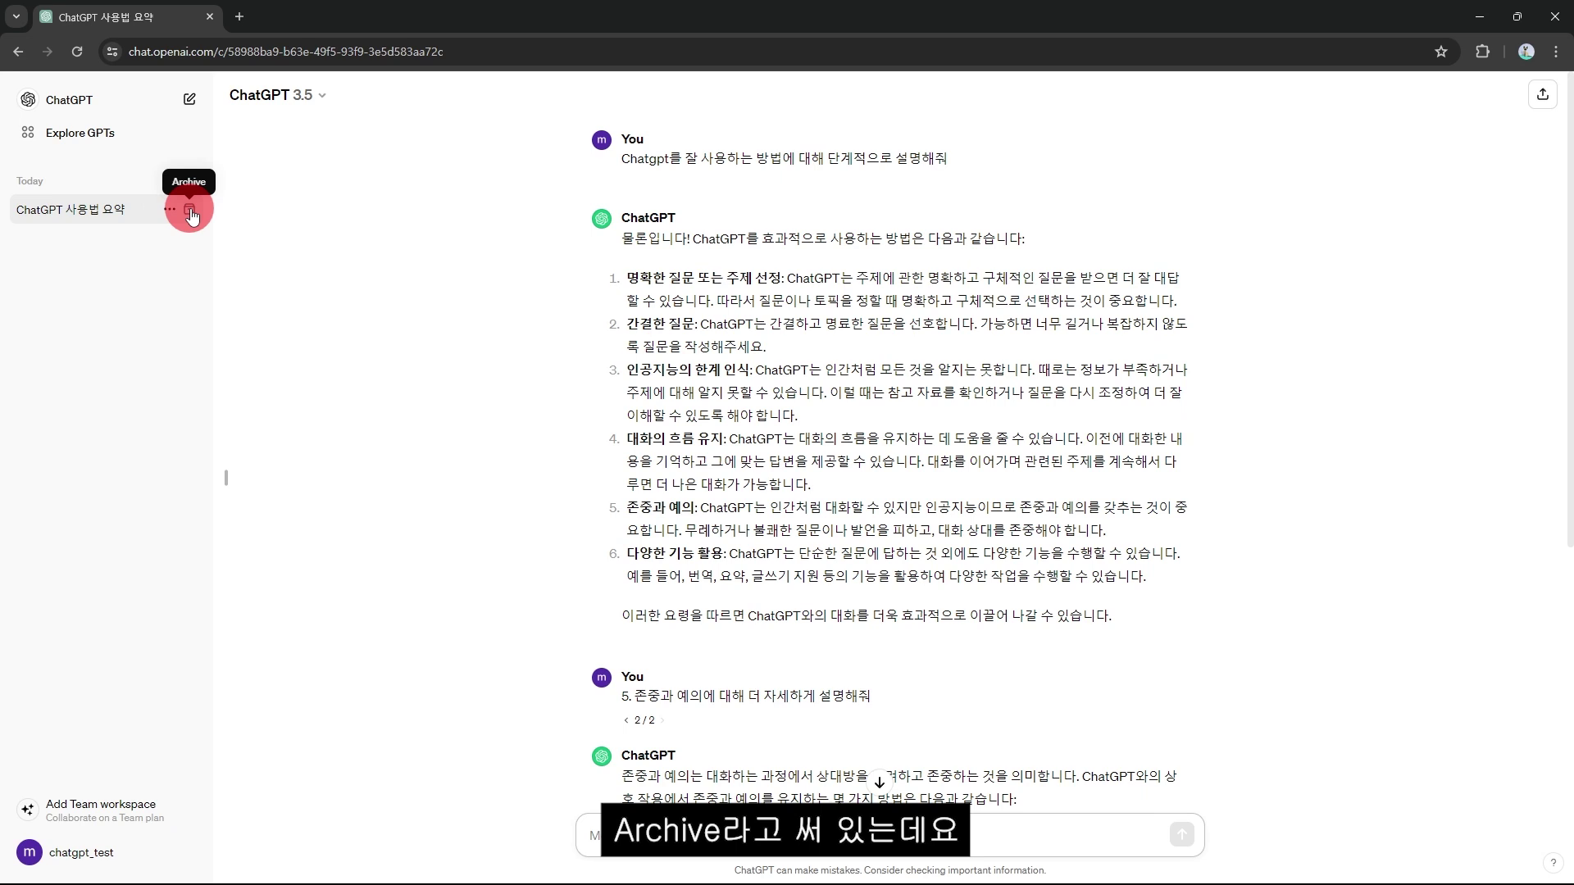
- Archive the "ChatGPT 사용법 요약" chat and open the archived chats list in the settings
left_click(191, 210)
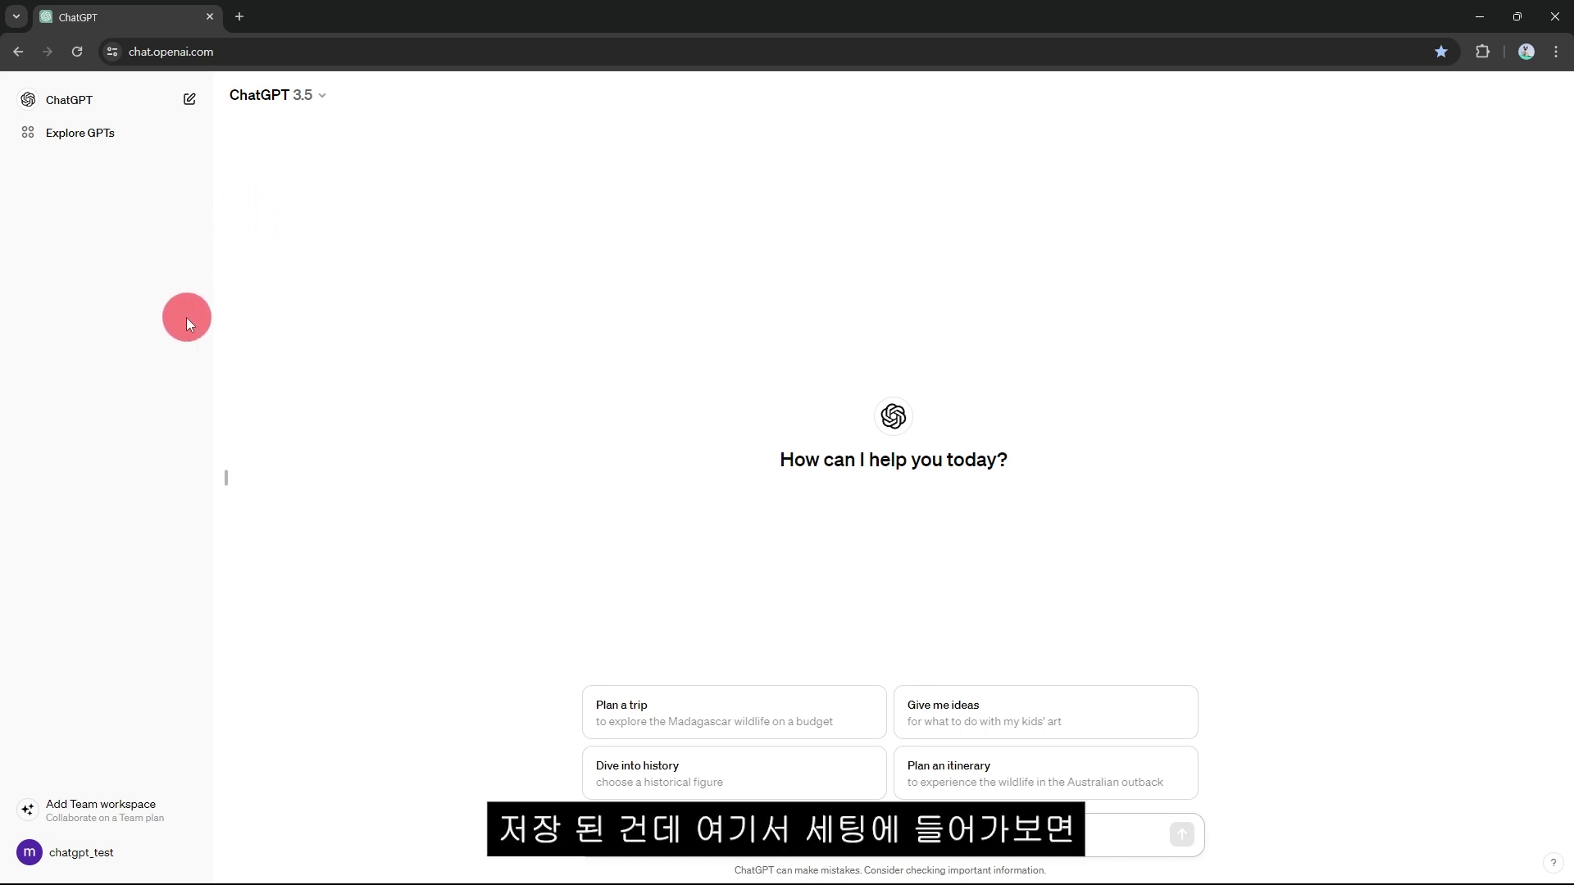
left_click(123, 849)
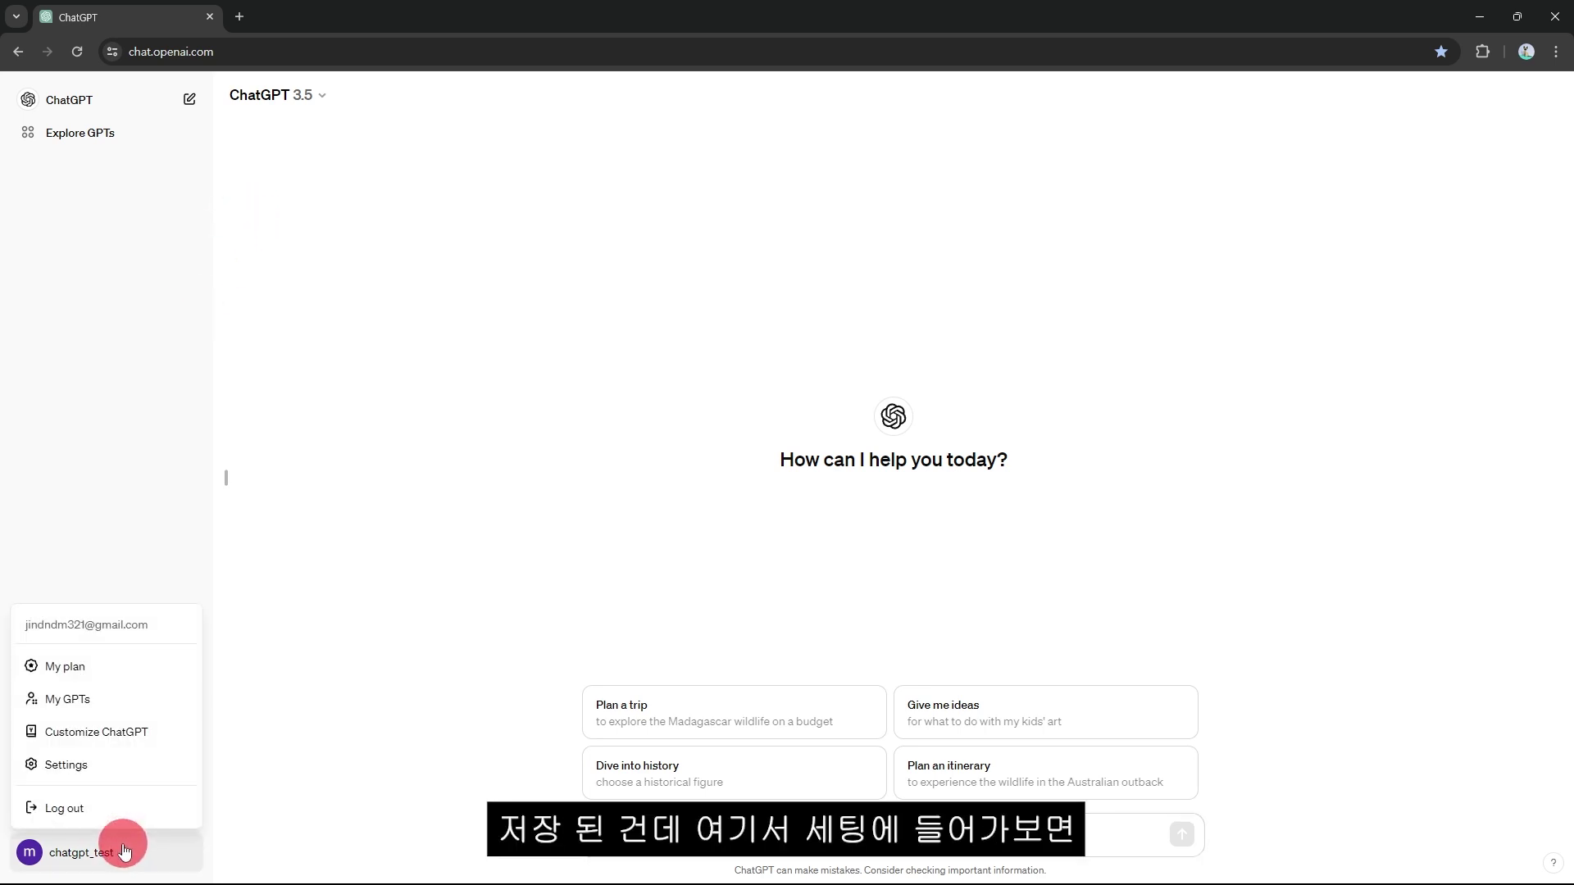
left_click(76, 762)
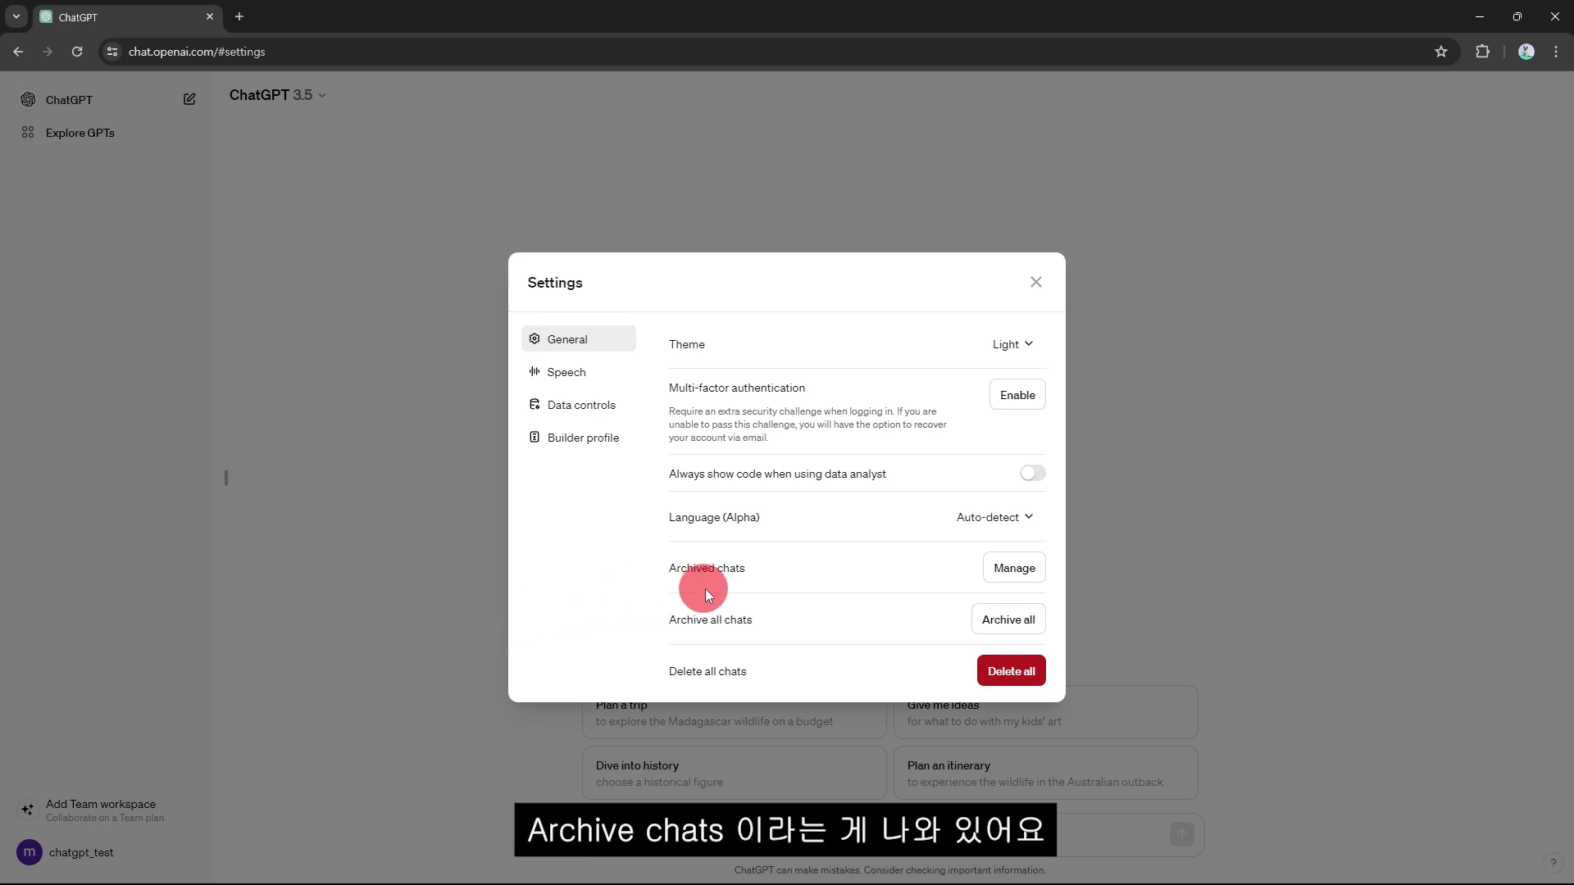
left_click(1031, 574)
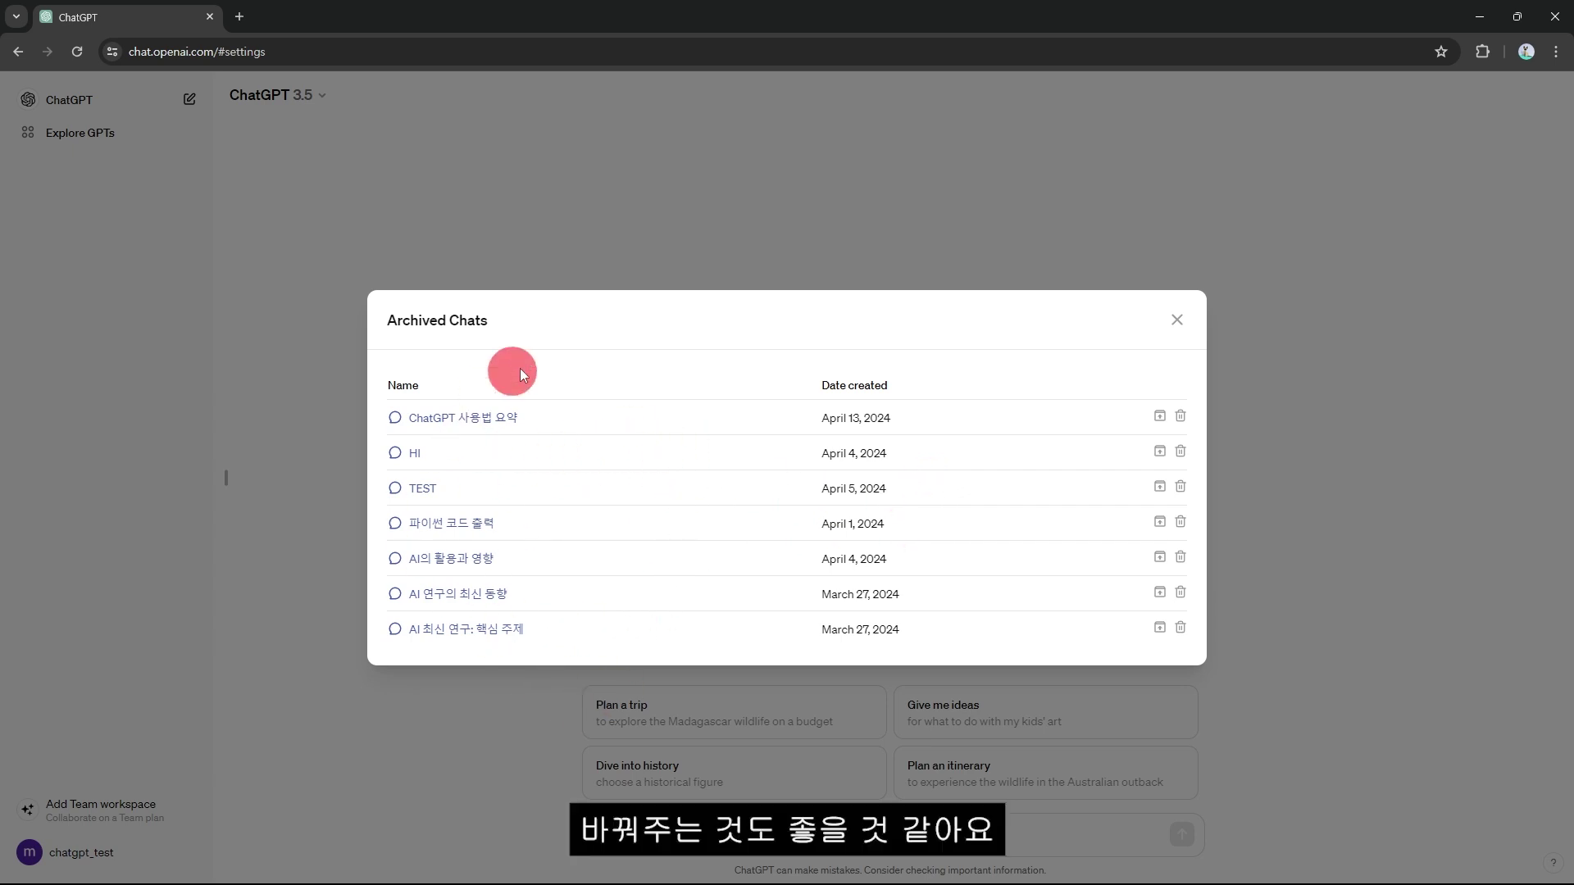
- Open the archived "ChatGPT 사용법 요약" chat and restore it to the chat history
left_click(463, 418)
left_click(921, 857)
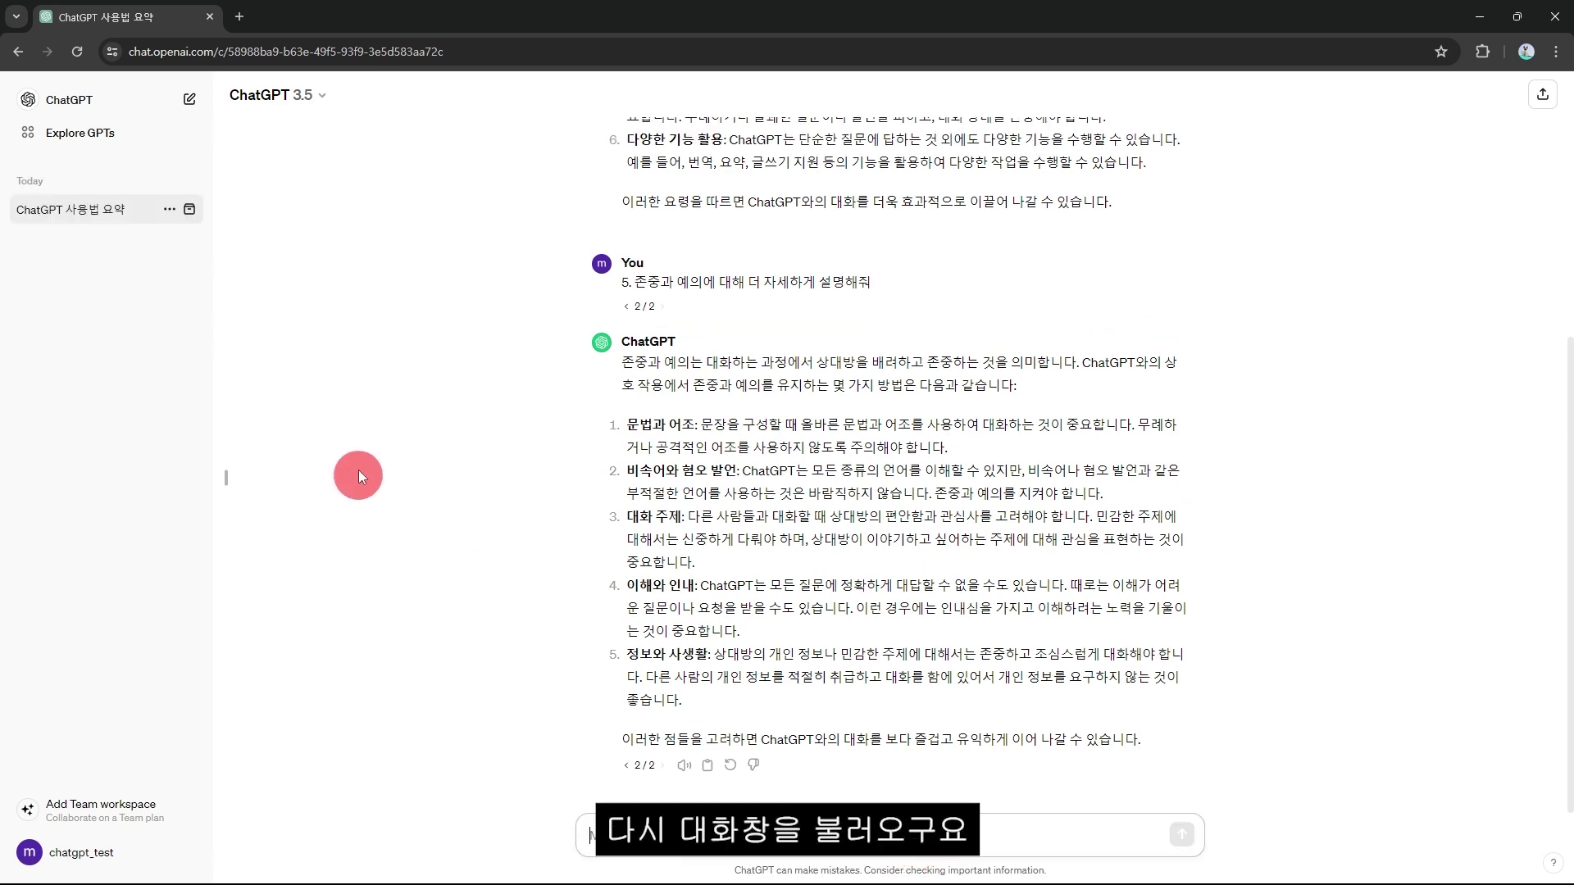
scroll(1562, 754, "up", 5)
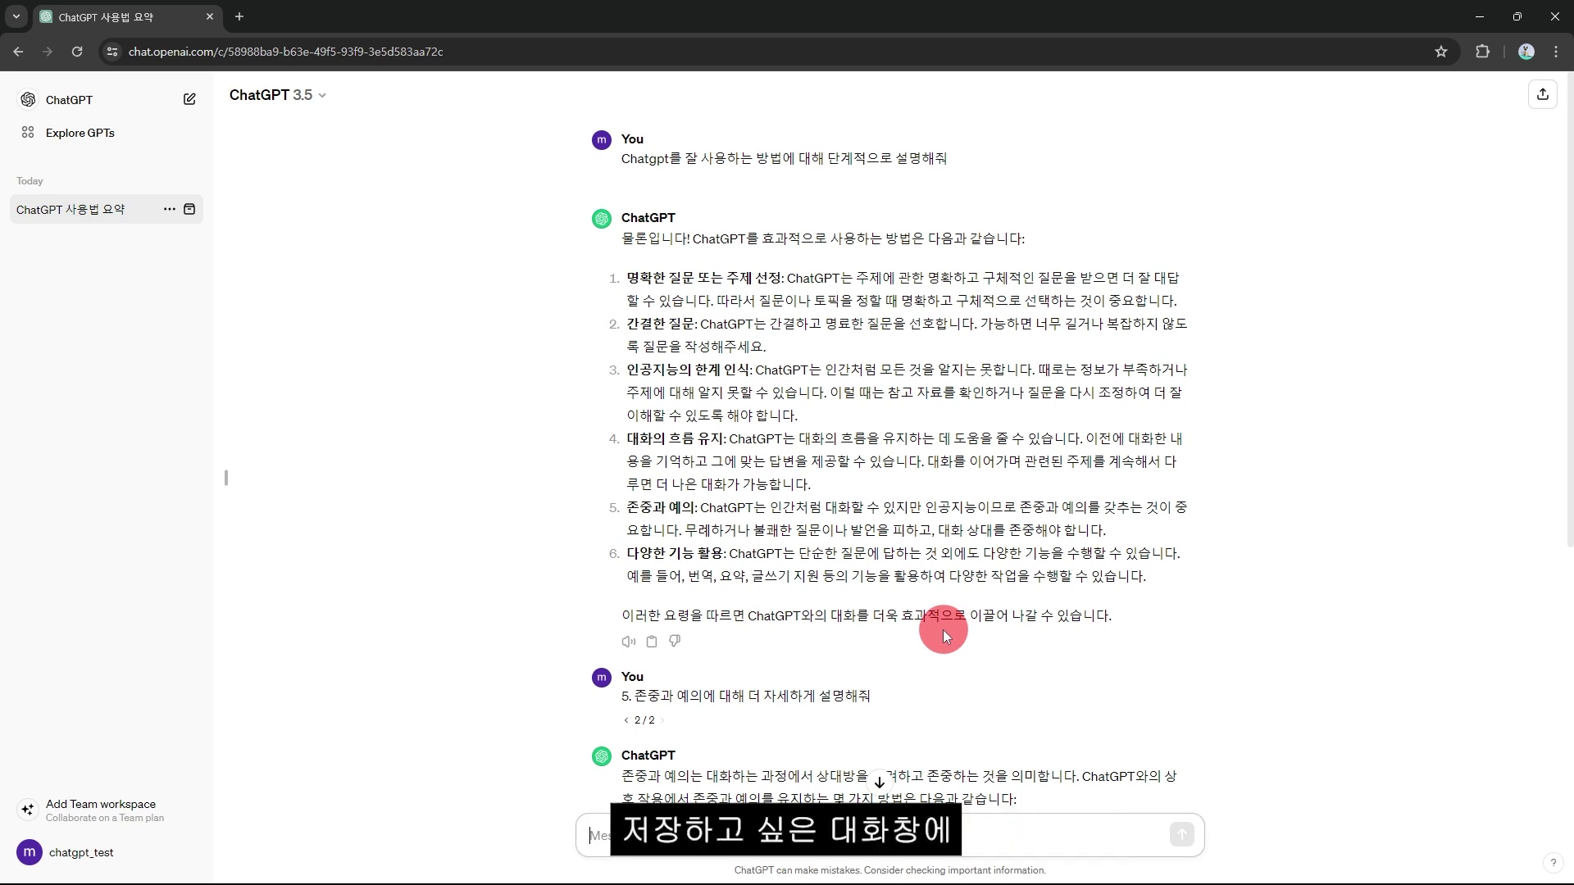
left_click(169, 214)
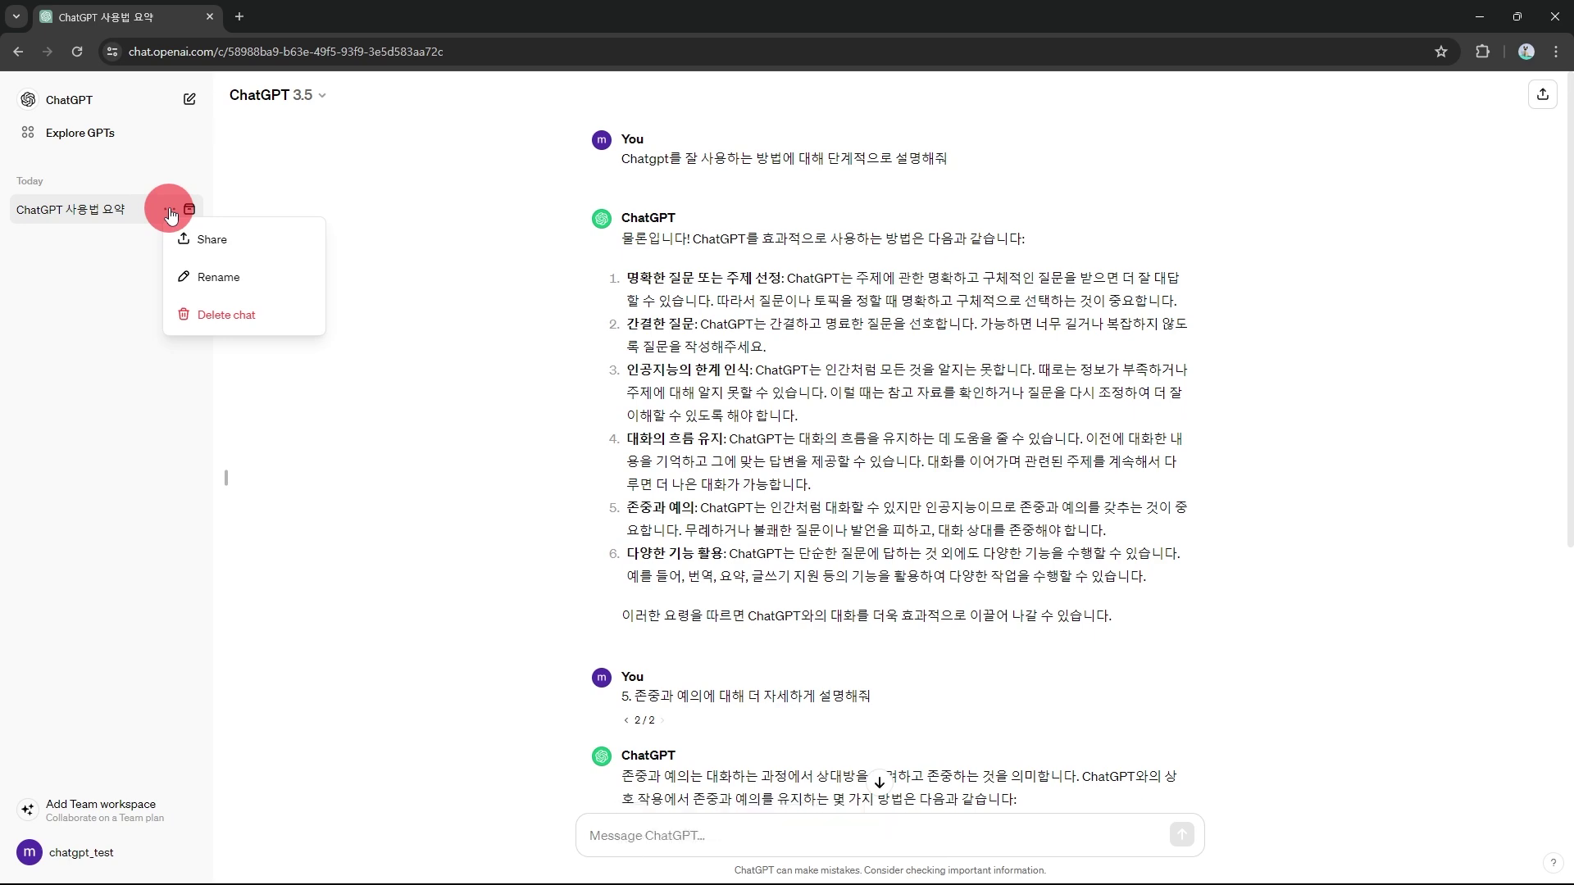
left_click(193, 244)
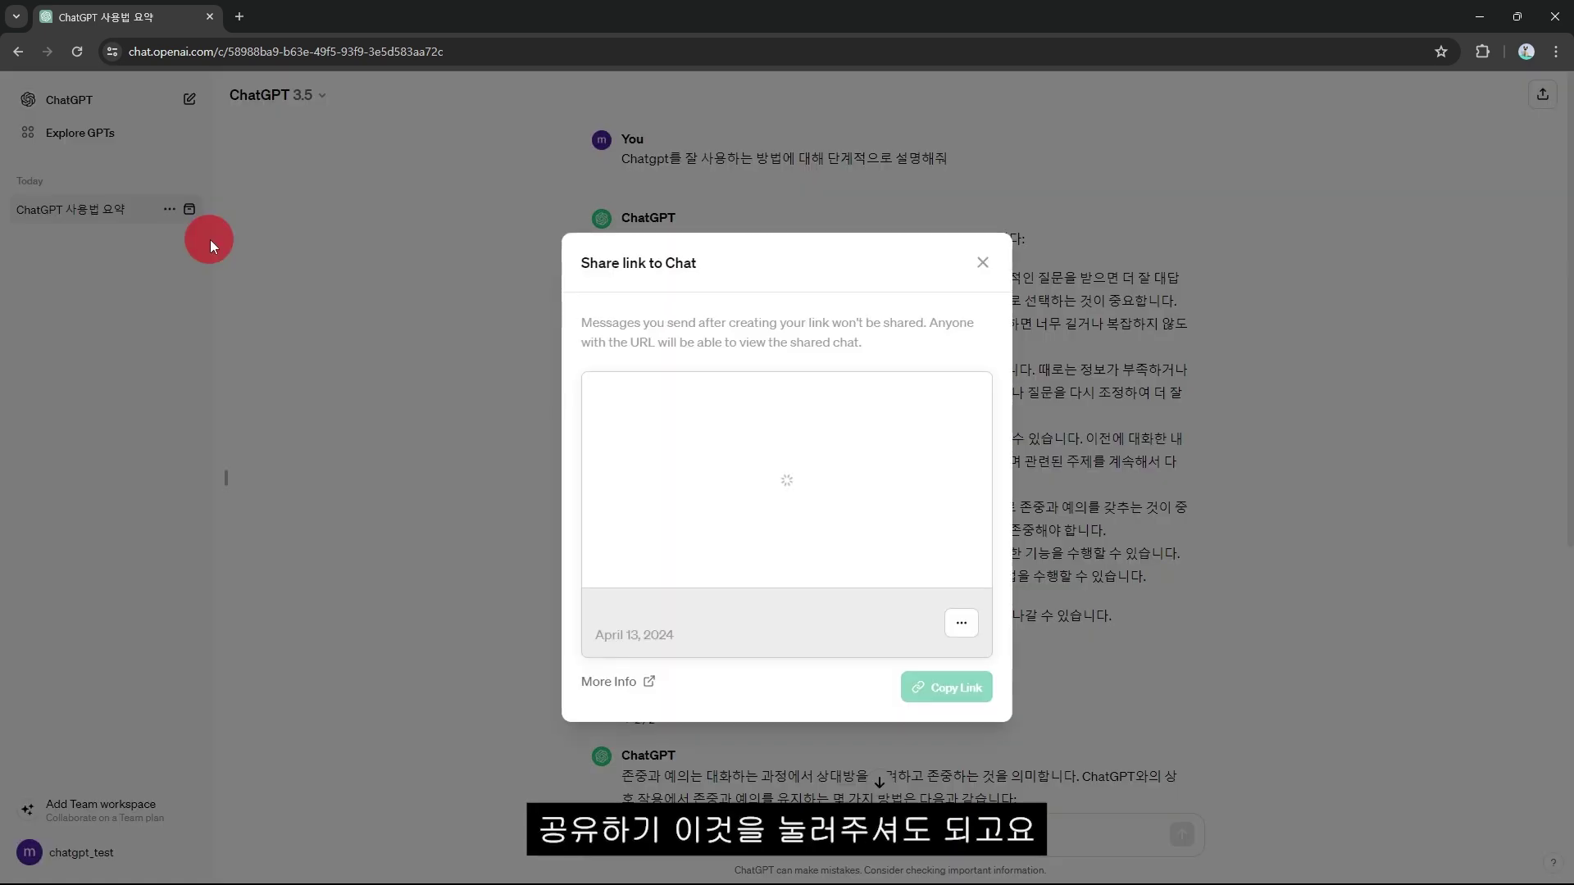
left_click(943, 156)
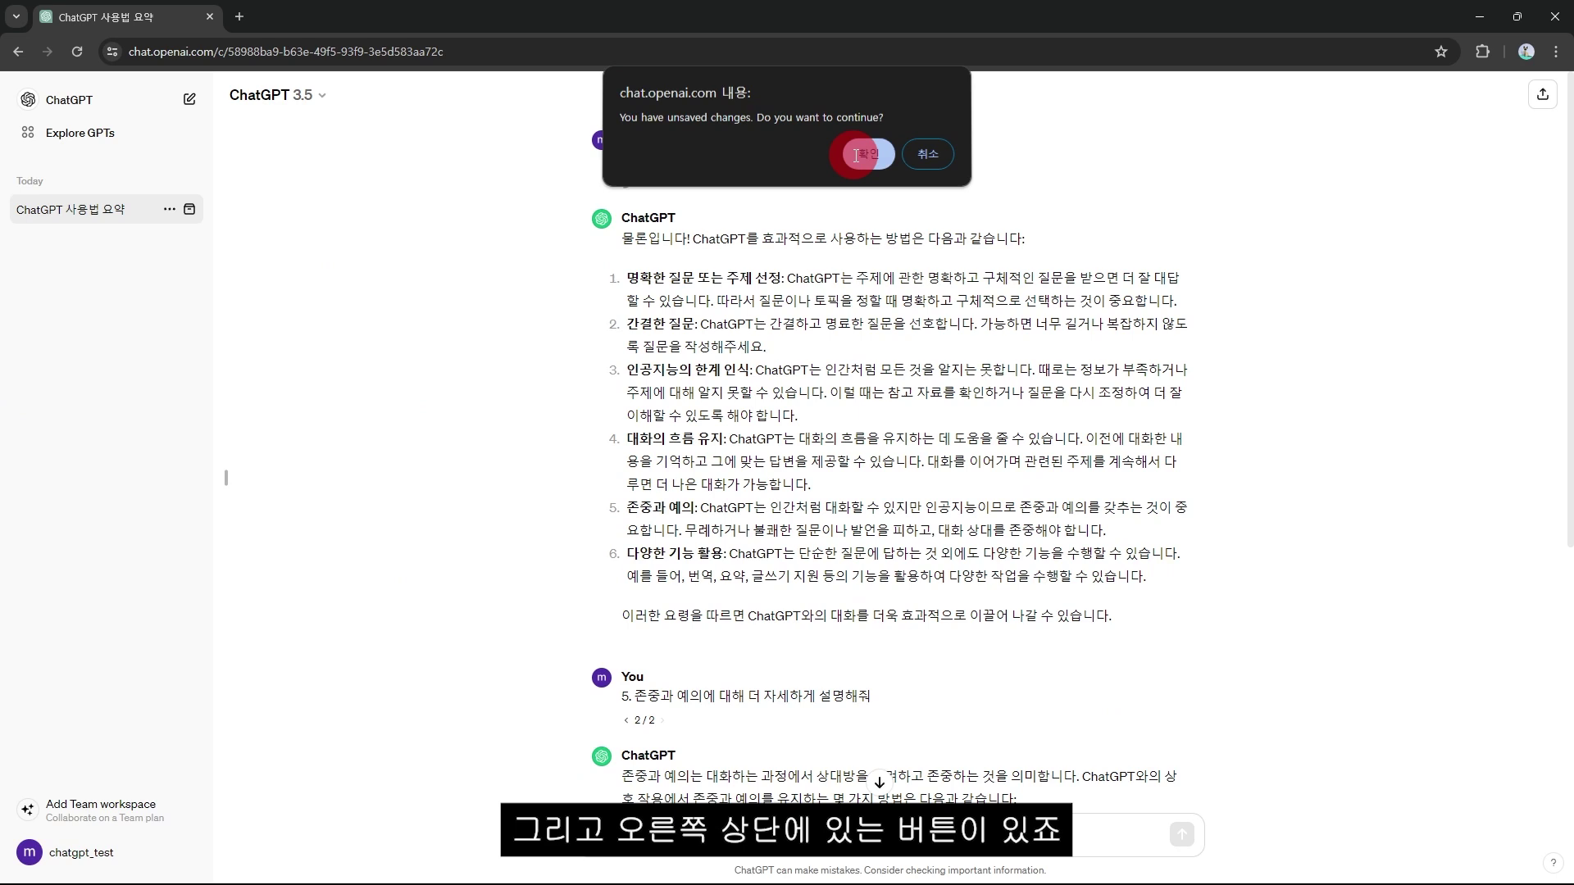
- Open sharing for the current chat, check the extra link options, and update and copy its shared link
left_click(1544, 96)
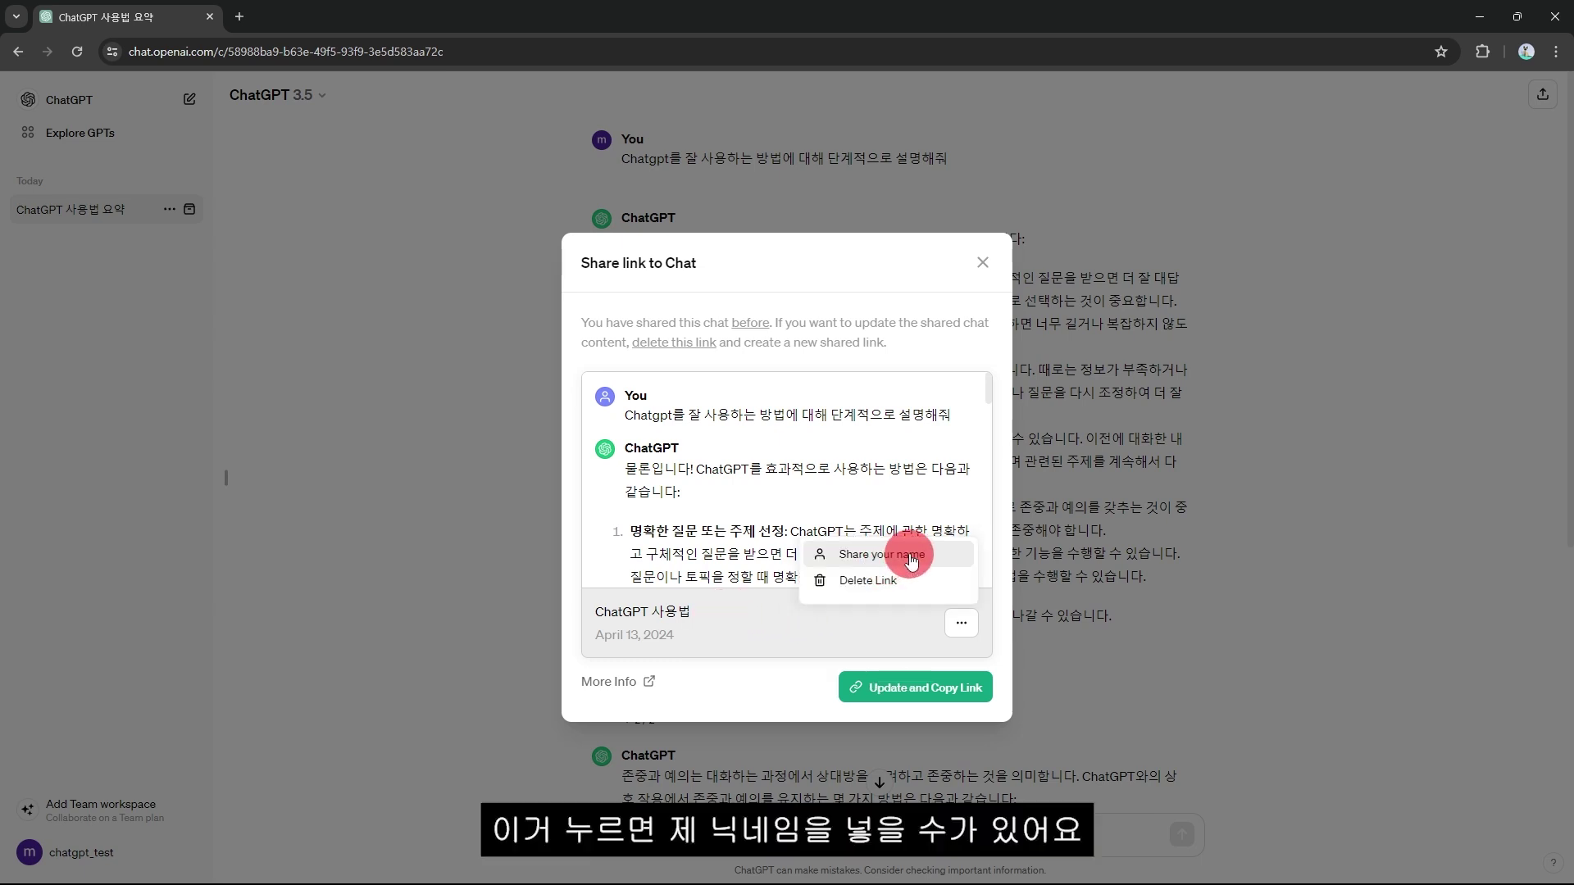
left_click(869, 648)
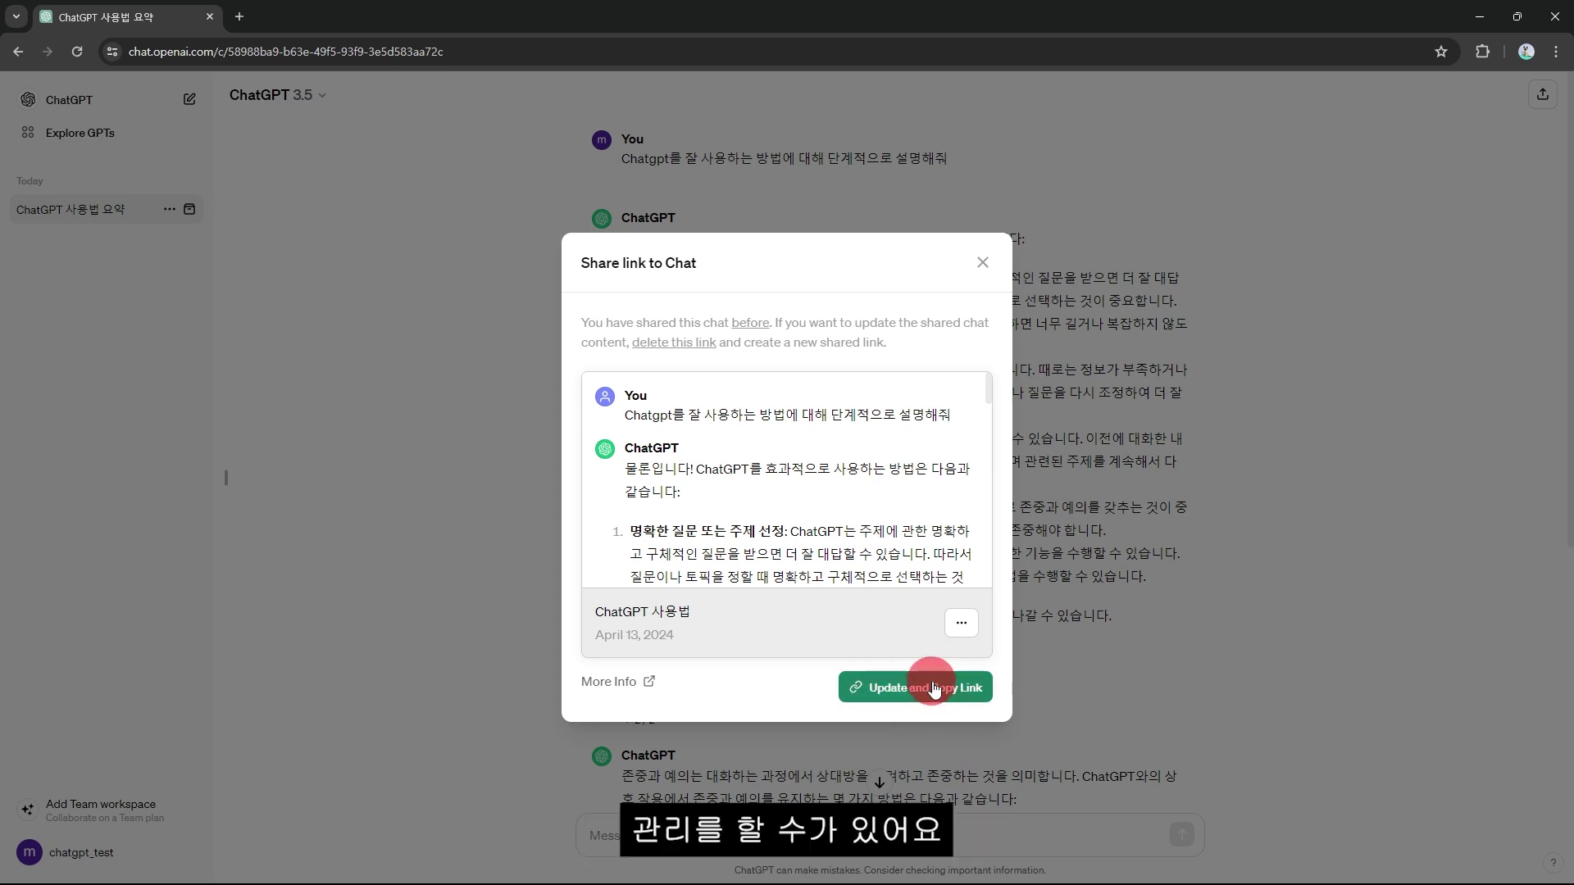
left_click(935, 687)
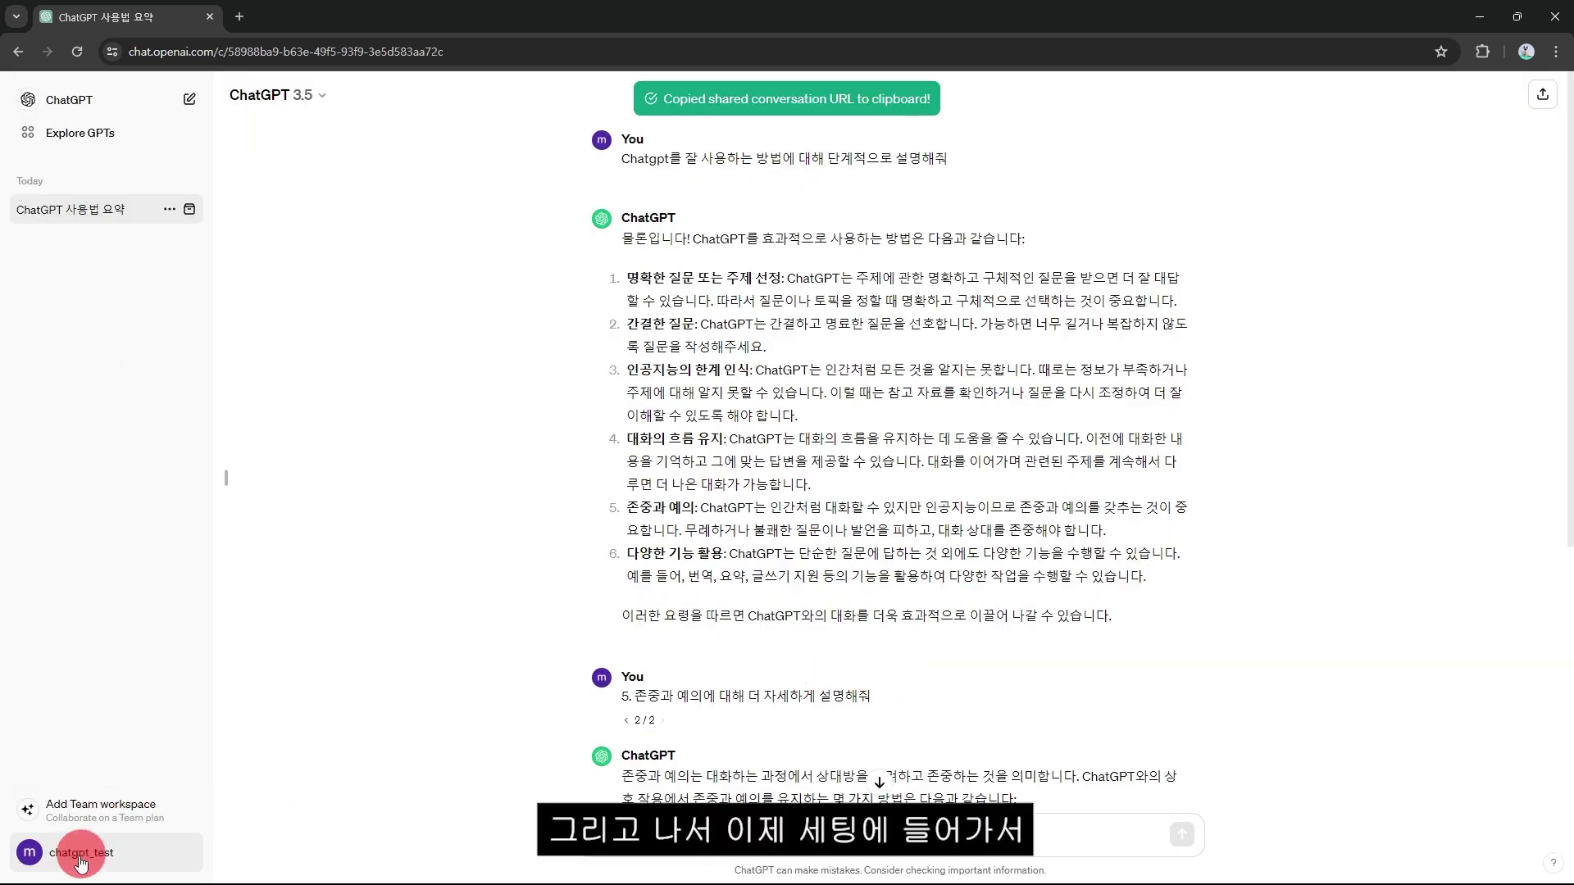
- Open the list of shared links from the data controls in the settings
left_click(79, 853)
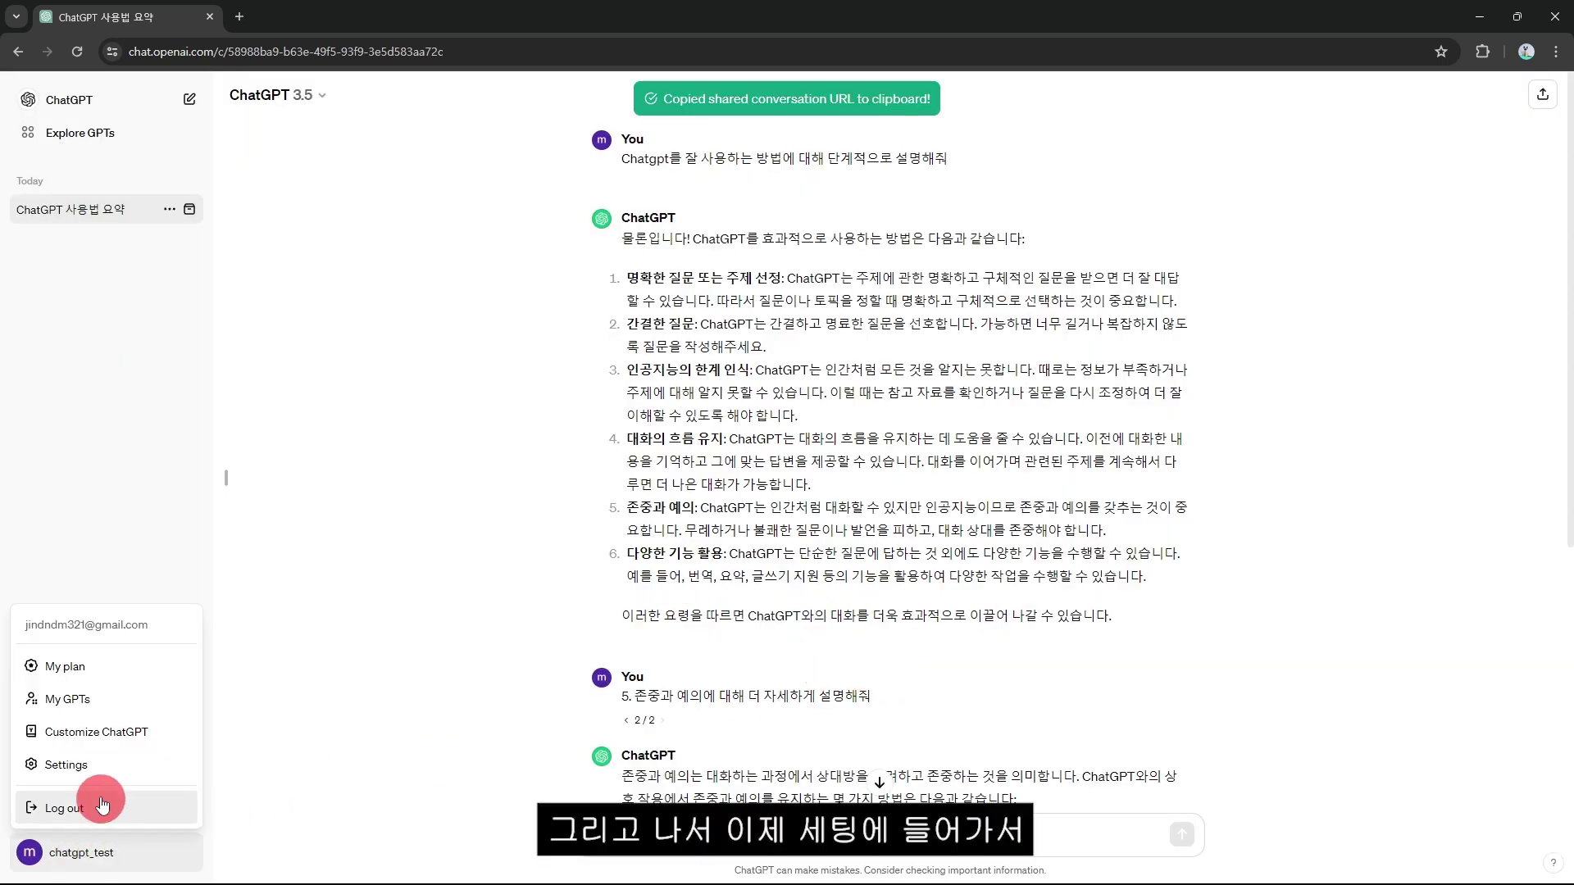
left_click(98, 764)
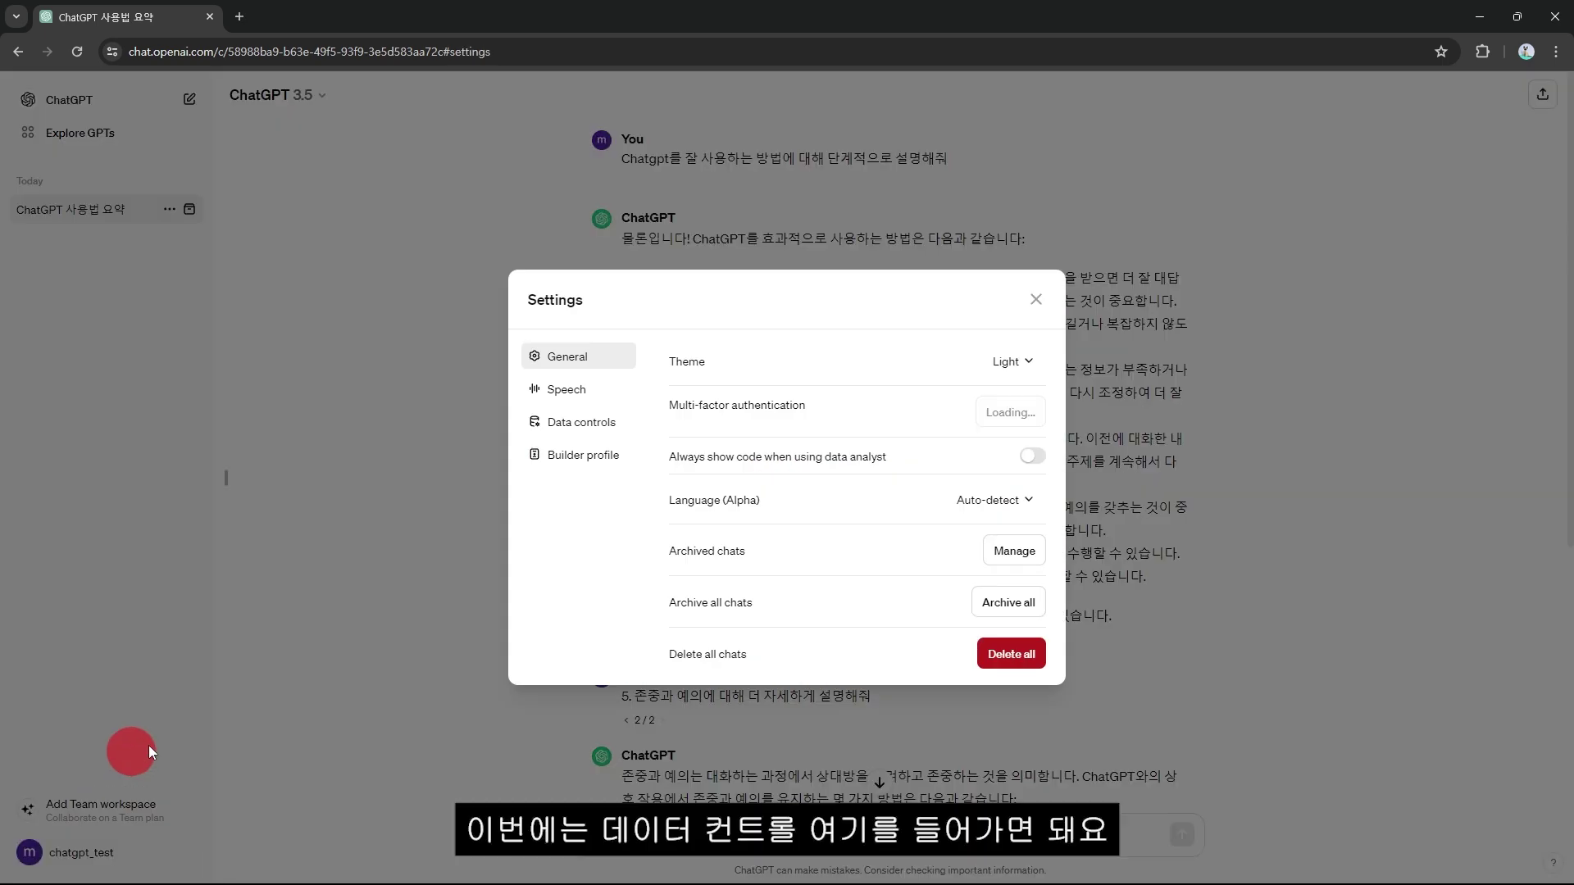
left_click(582, 407)
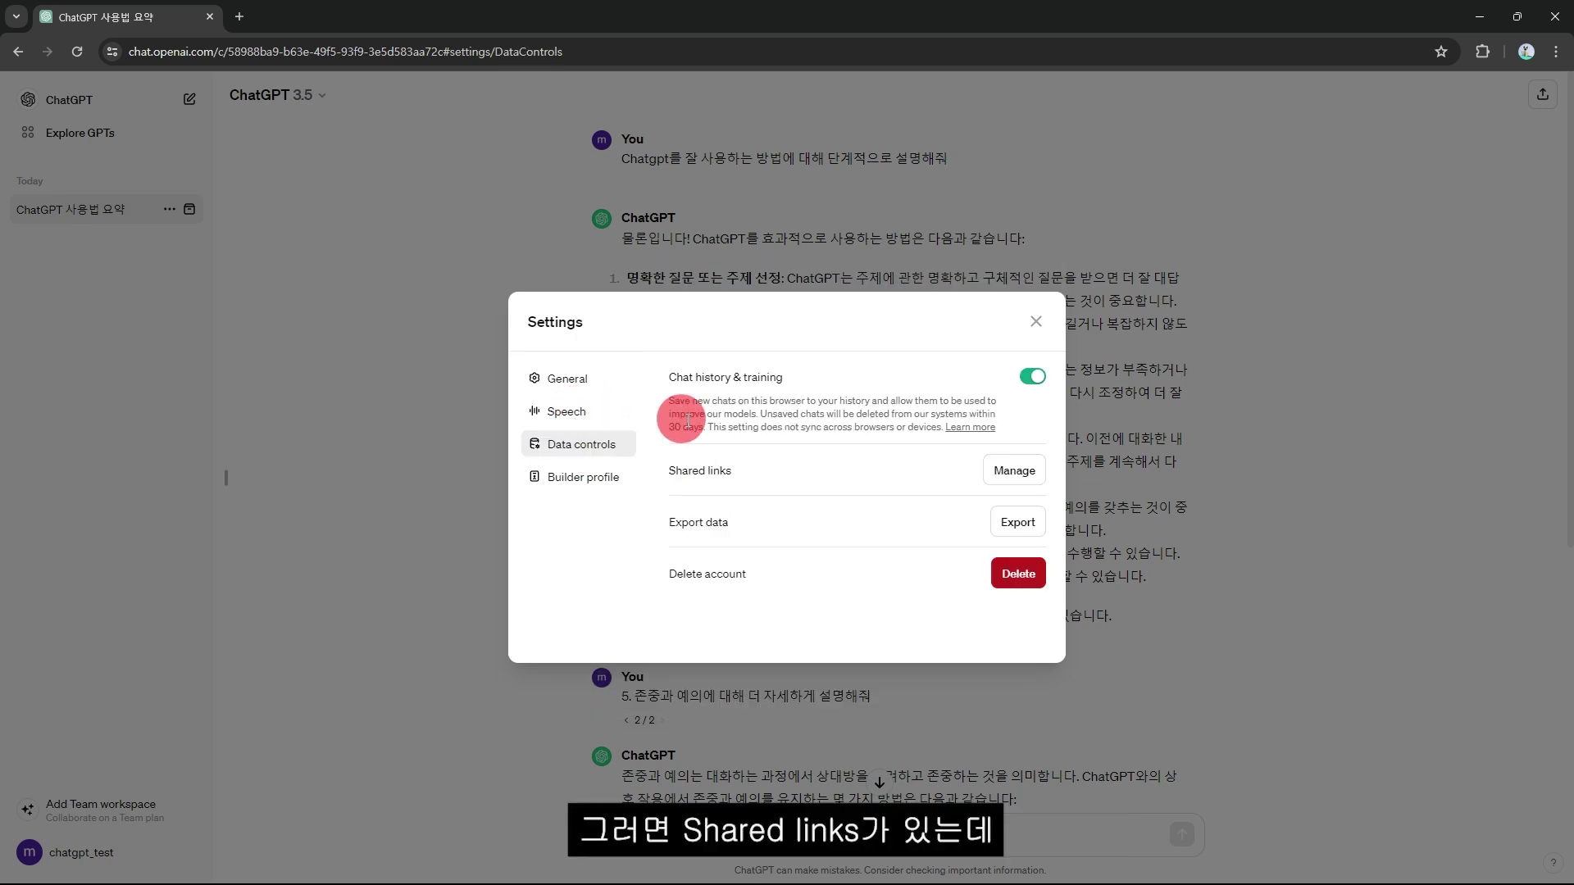
left_click(1001, 469)
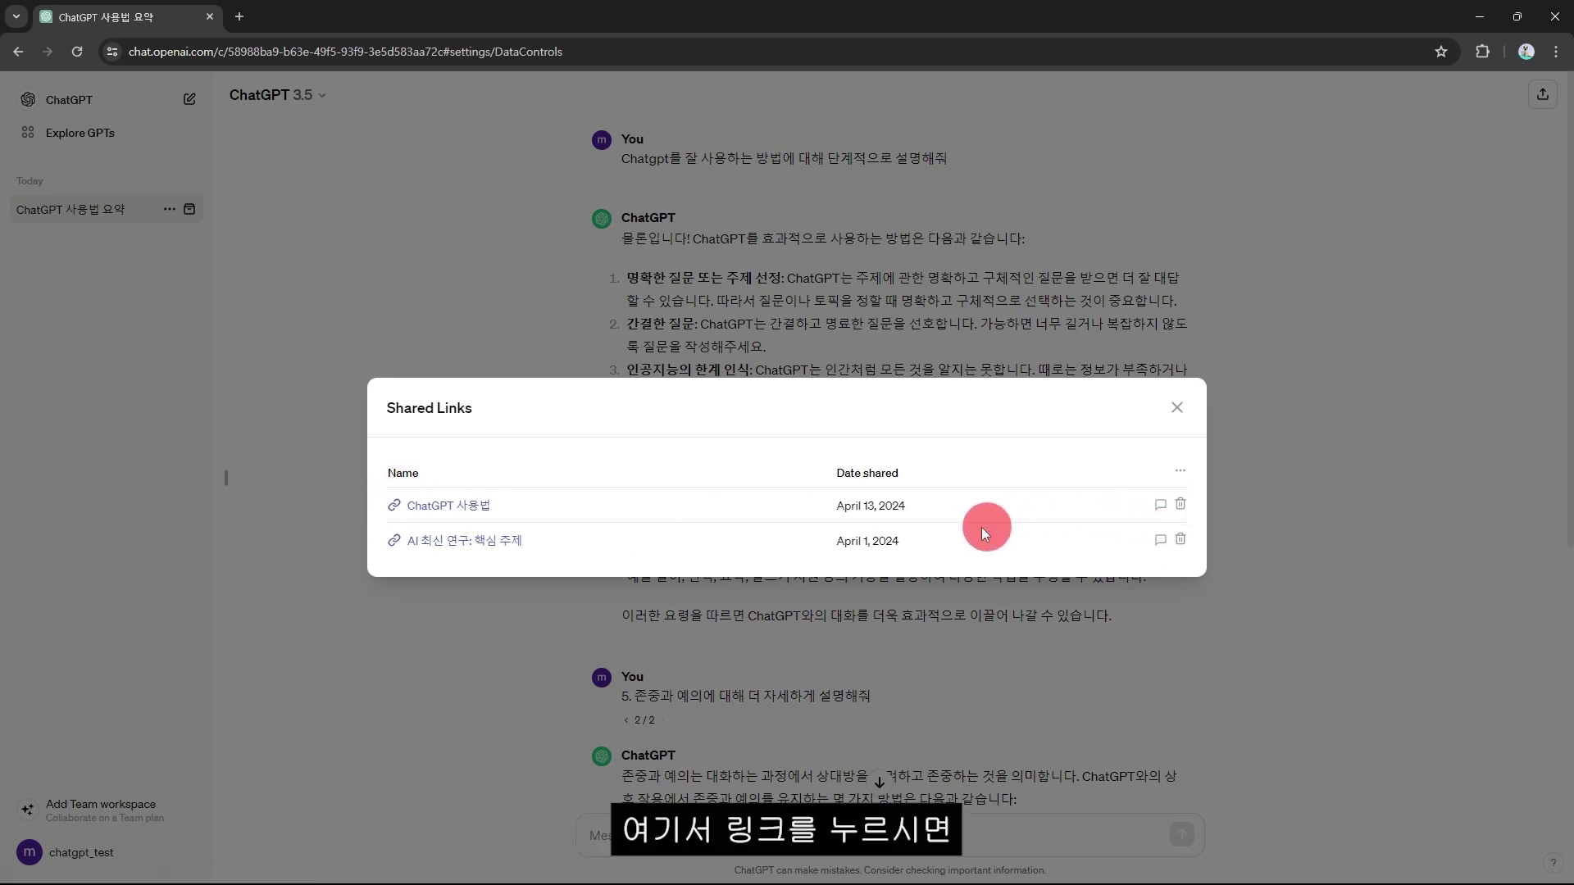
- Open the "ChatGPT 사용법" shared link and look through the shared conversation page
left_click(456, 510)
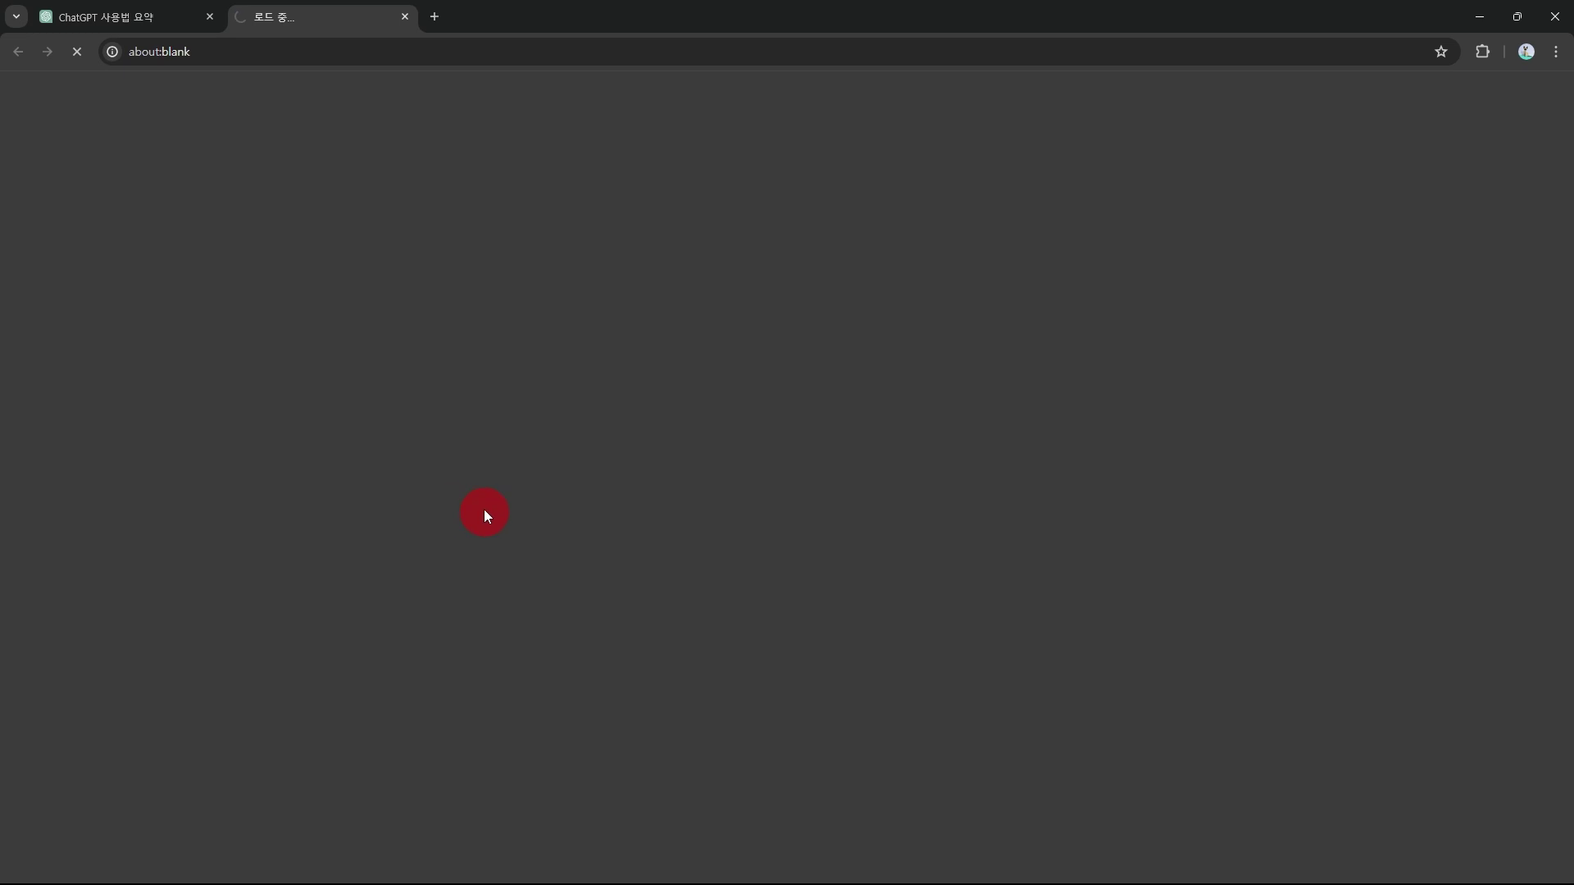
scroll(861, 490, "down", 4)
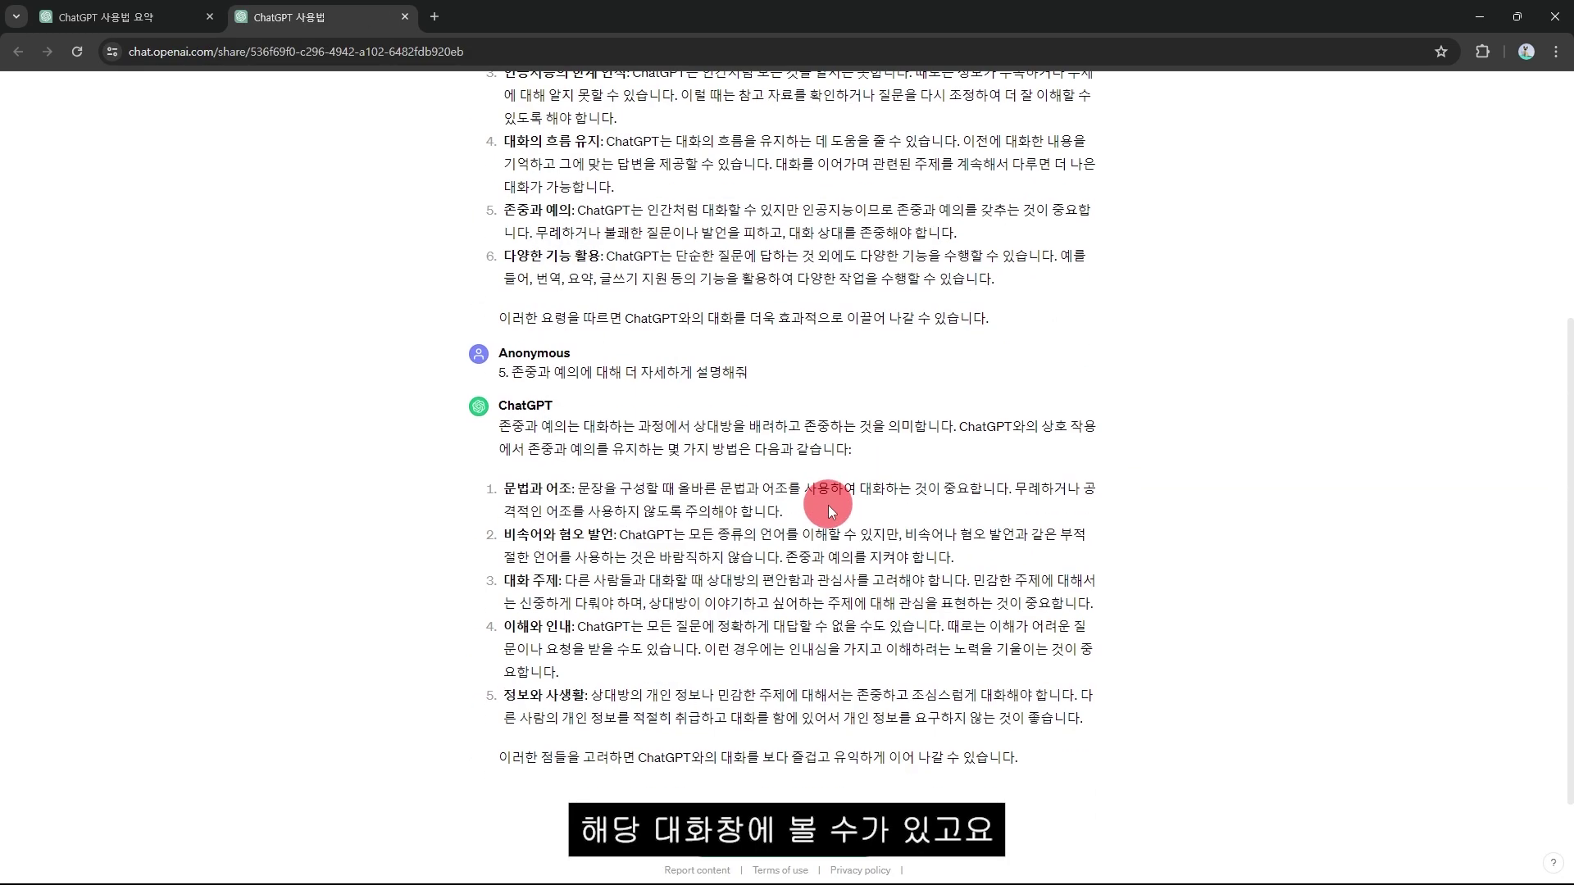
scroll(828, 505, "up", 5)
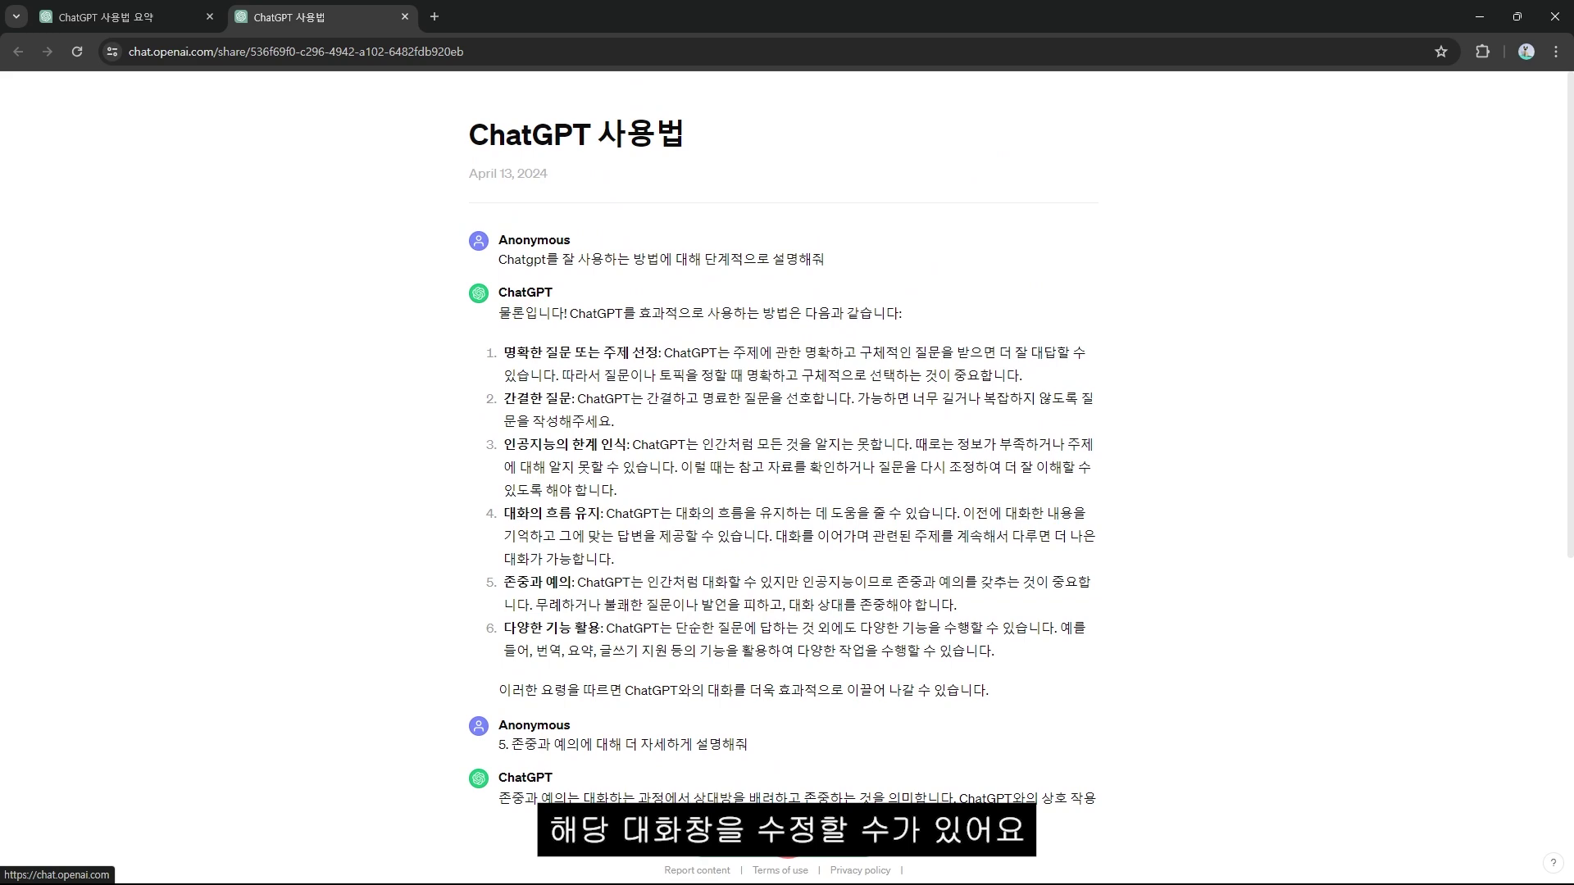
- Return to the shared links list and open the source chat of the "ChatGPT 사용법" link
left_click(106, 16)
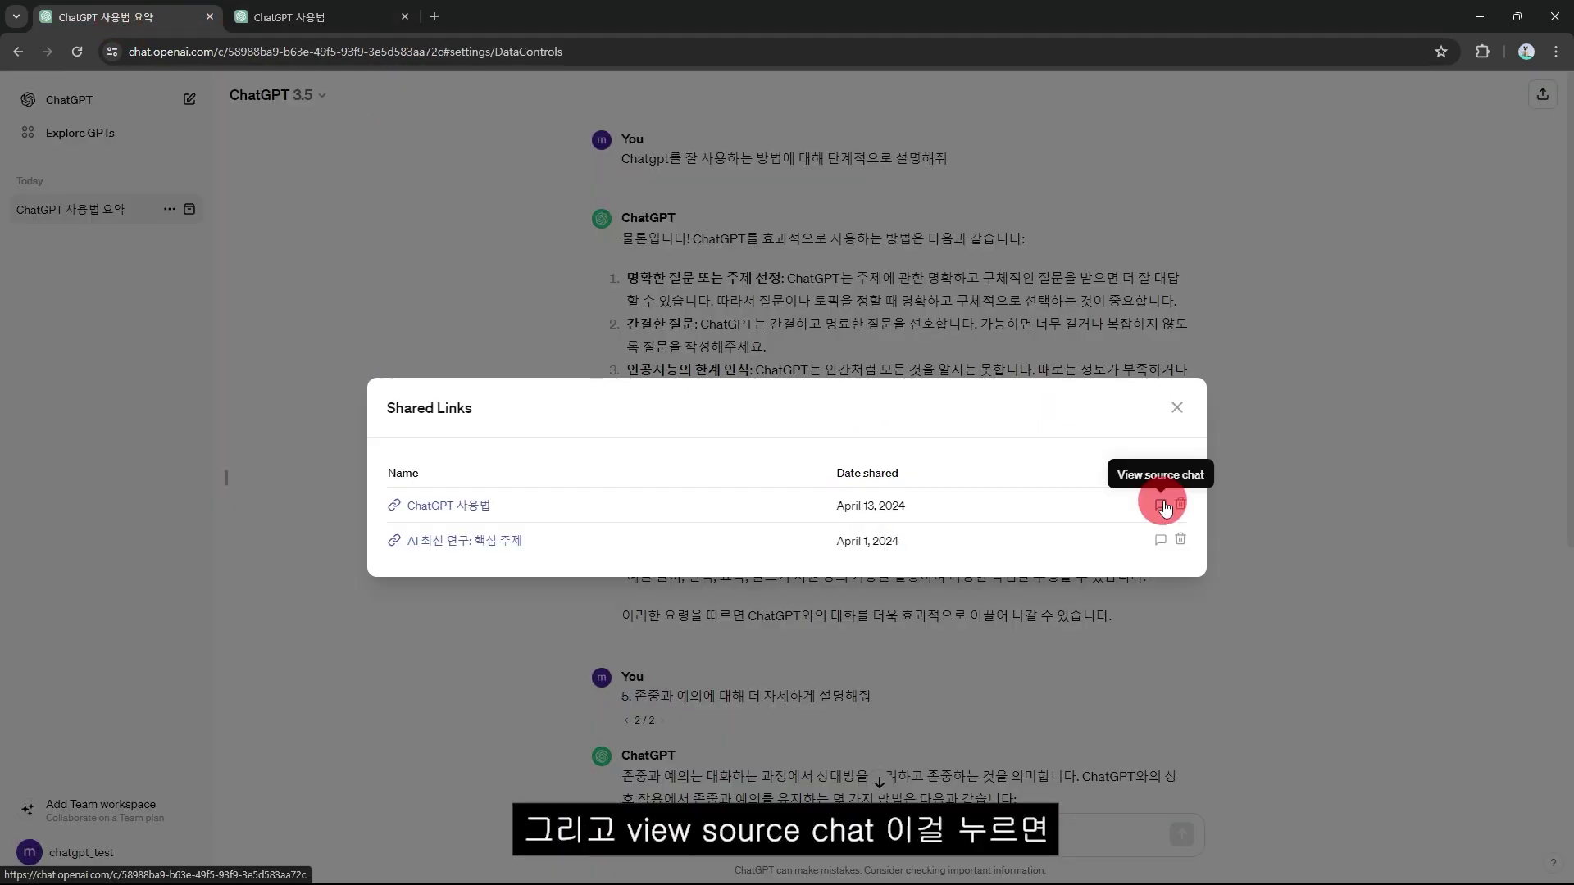
left_click(1161, 505)
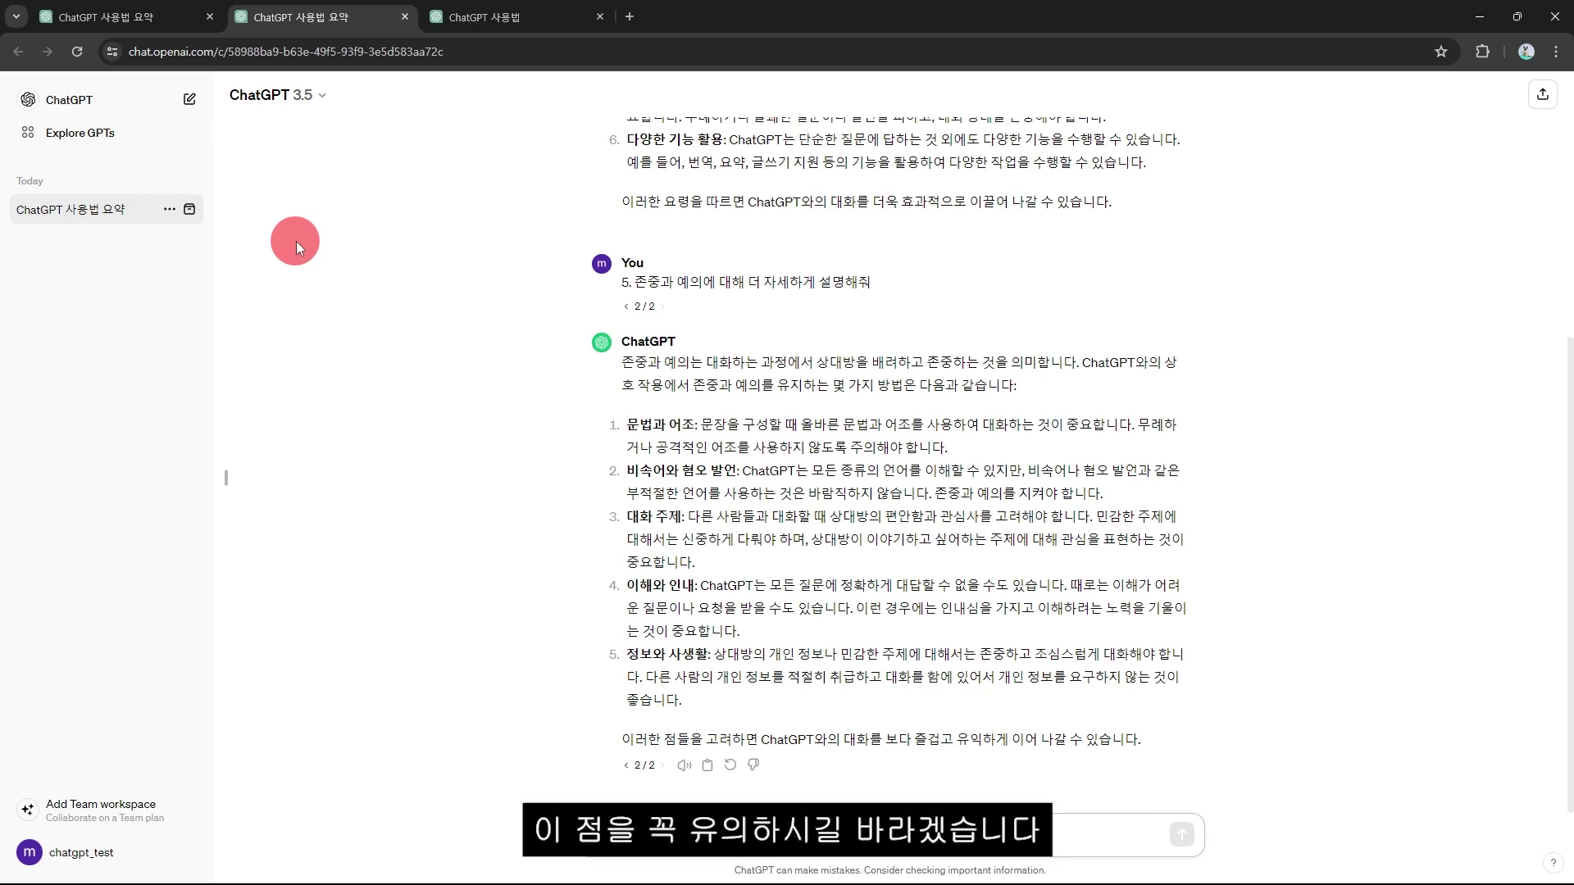
scroll(658, 480, "up", 5)
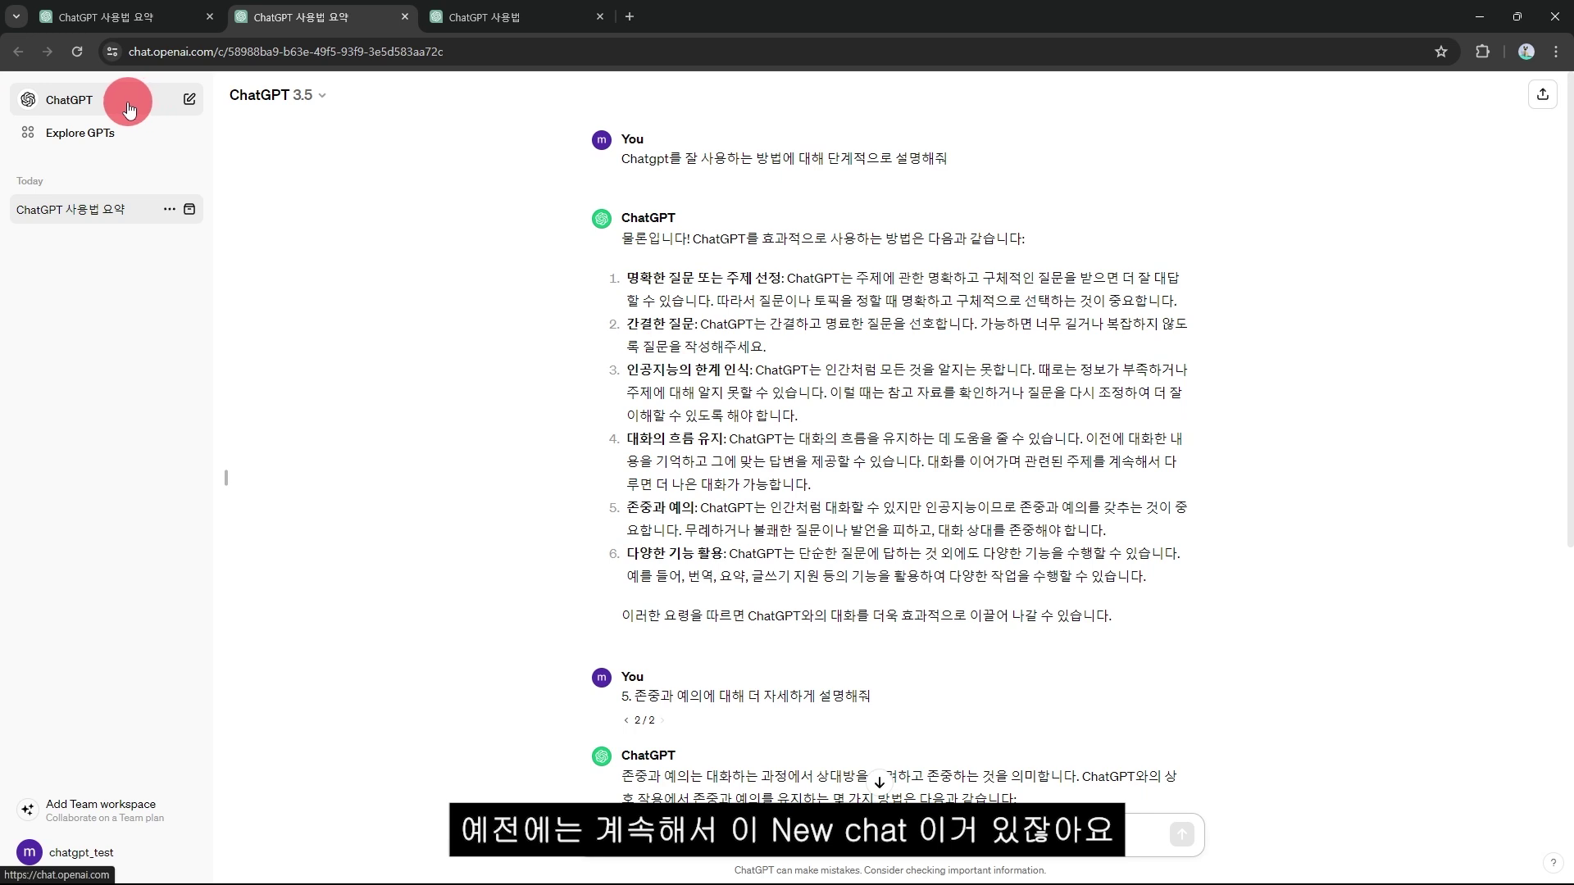
- Start a new chat, return to "ChatGPT 사용법 요약", and briefly highlight its first prompt
left_click(187, 102)
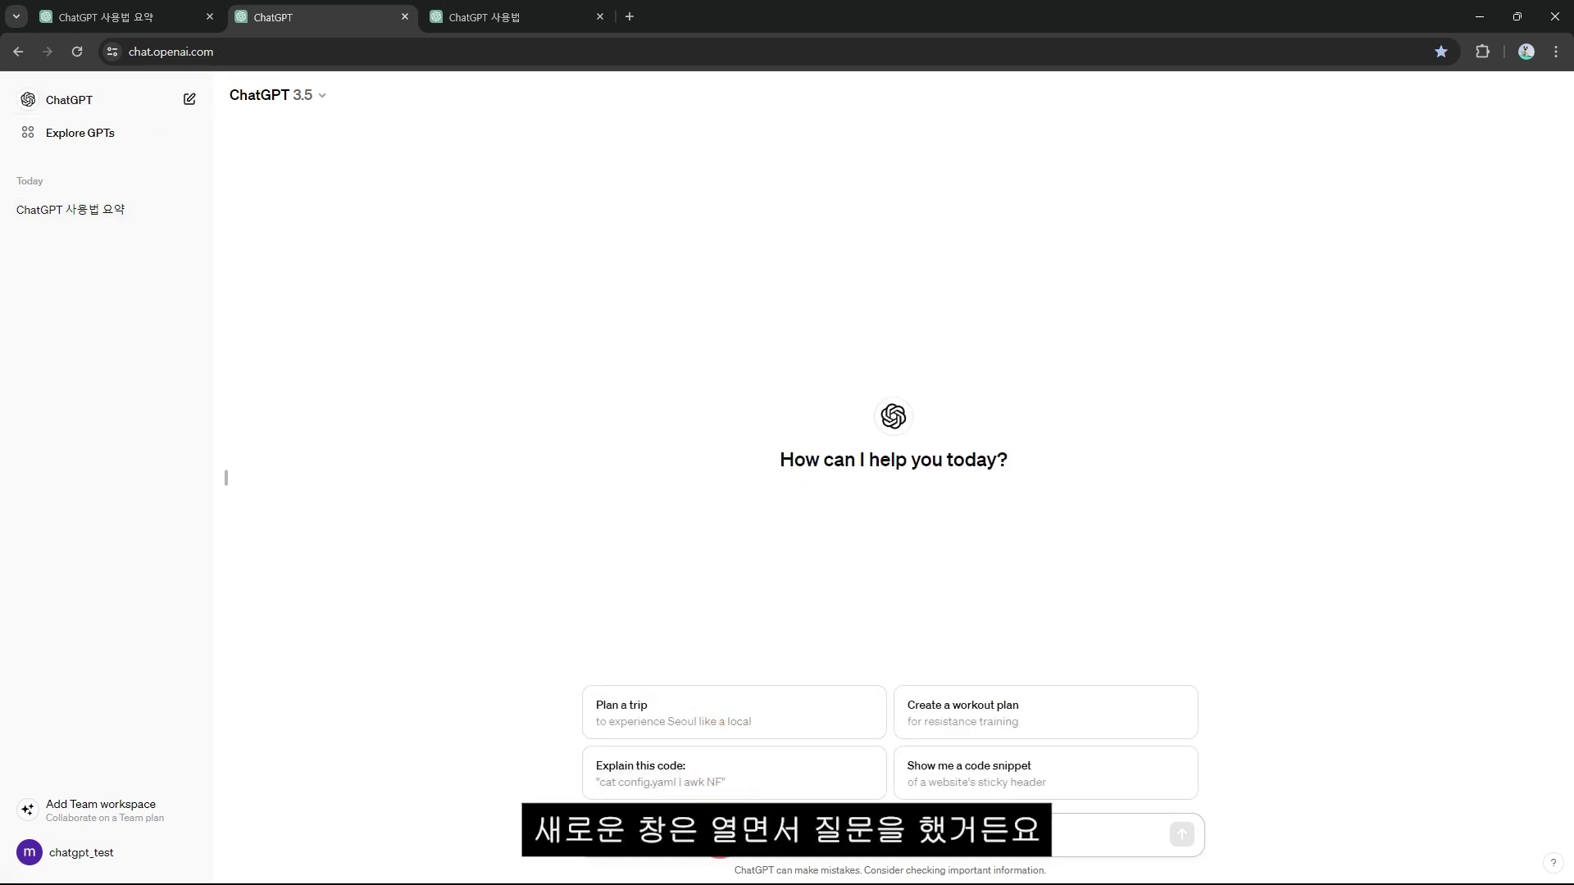
left_click(93, 208)
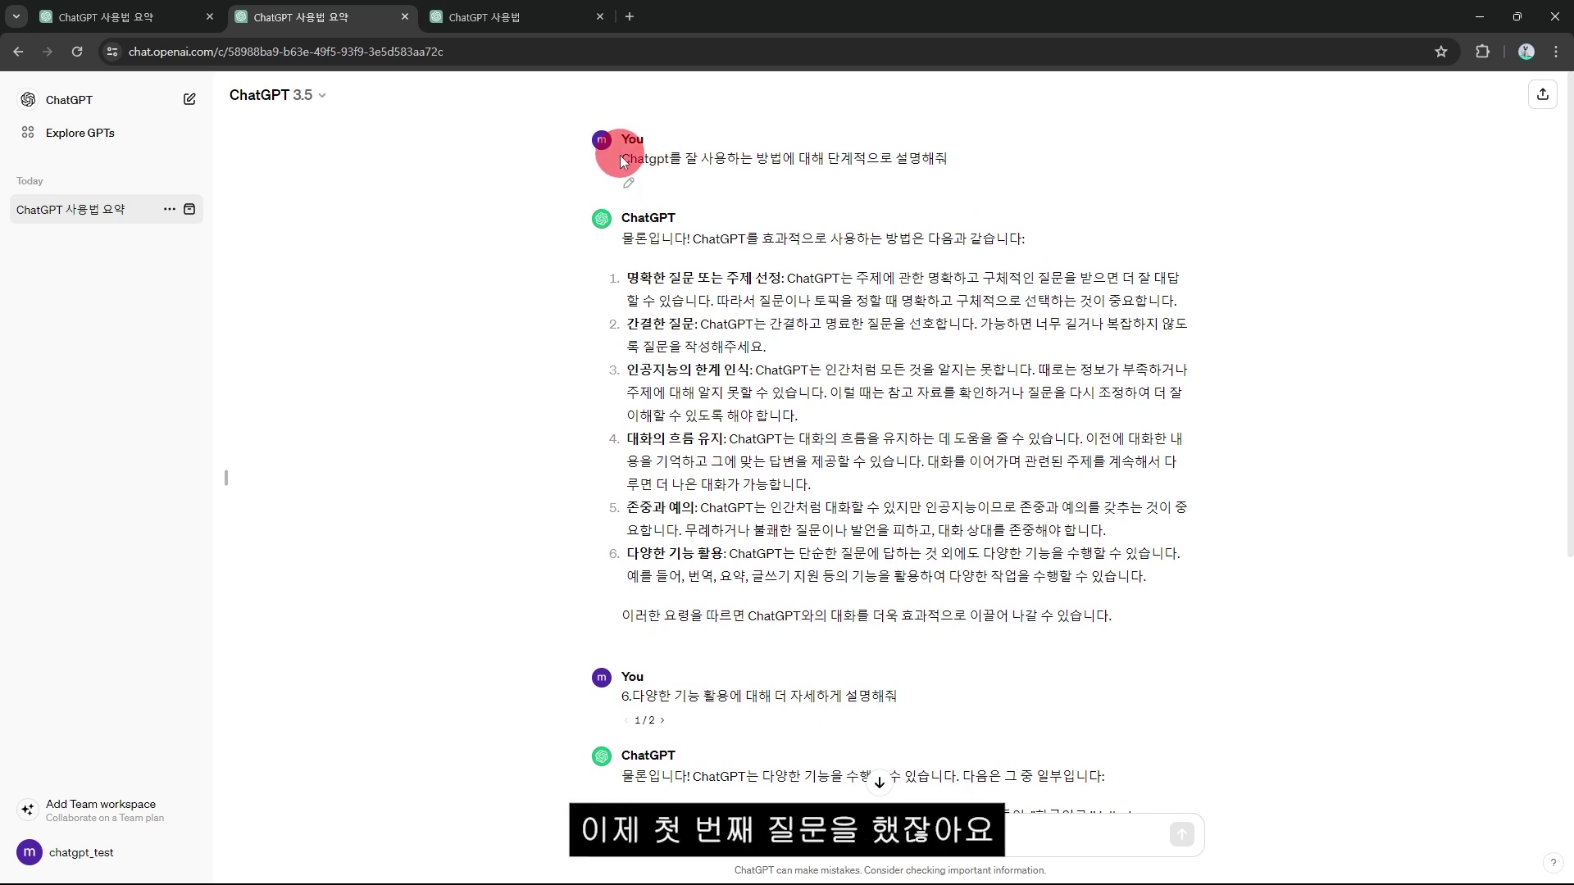
left_click_drag(622, 158, 947, 155)
left_click(932, 227)
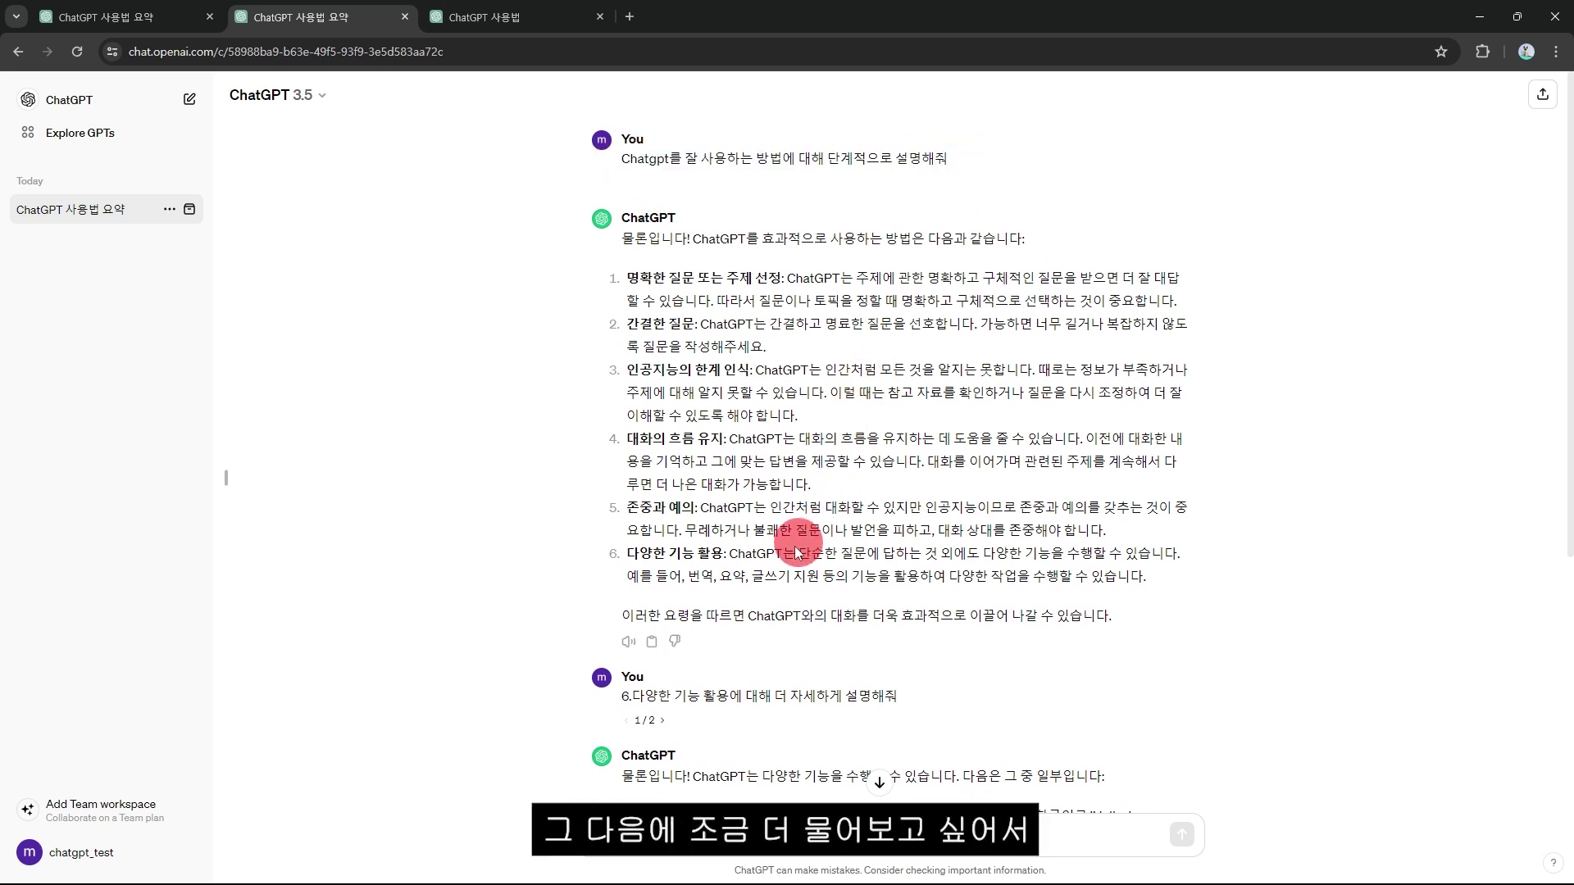
scroll(720, 613, "down", 1)
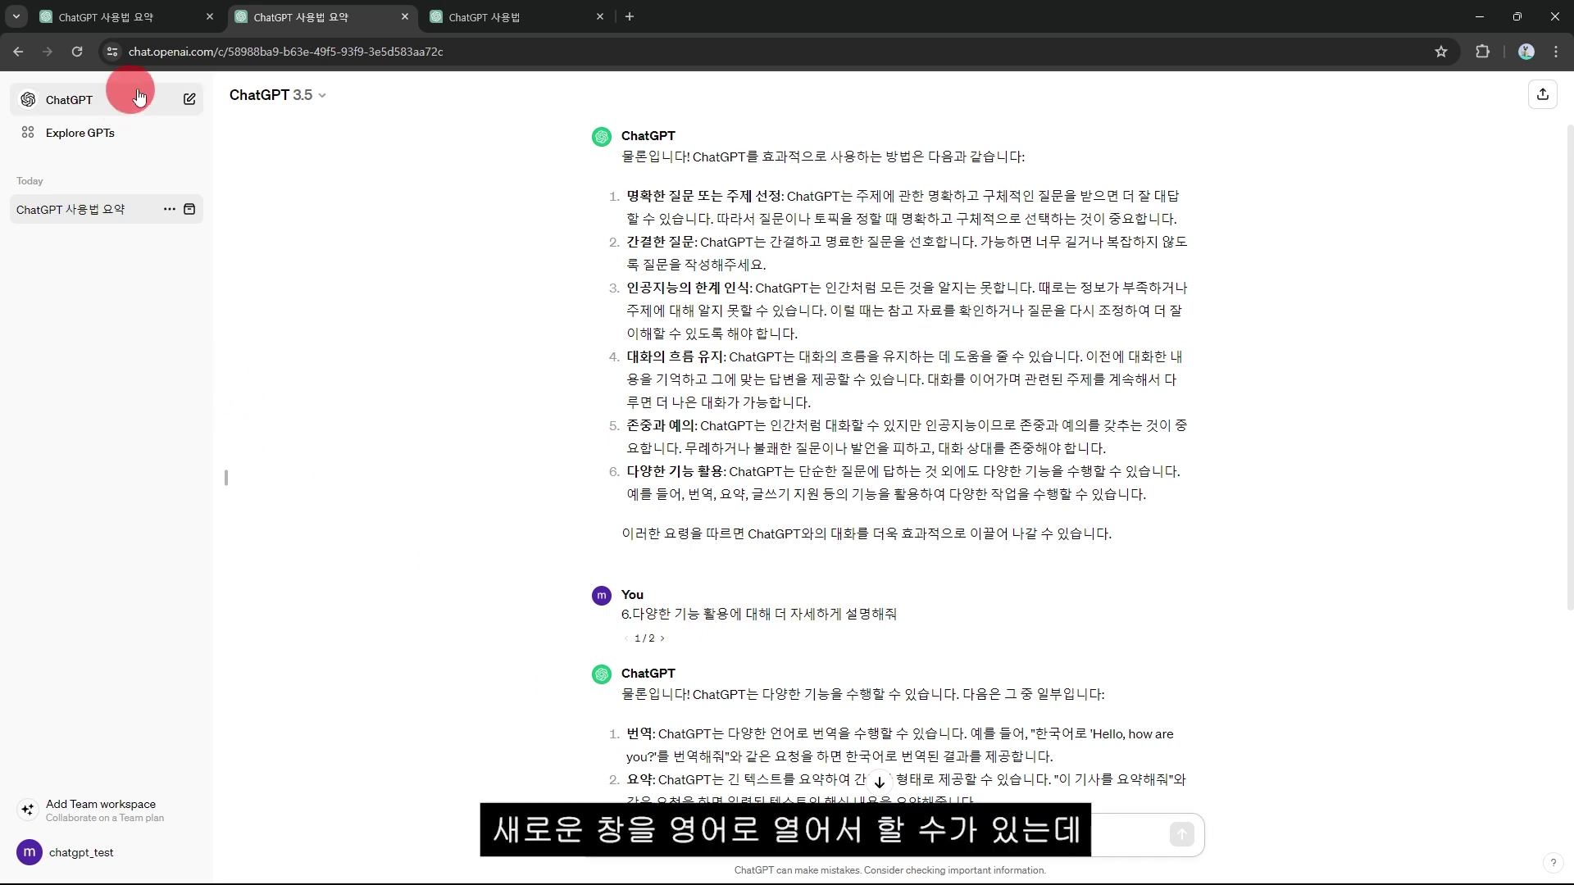
left_click(682, 639)
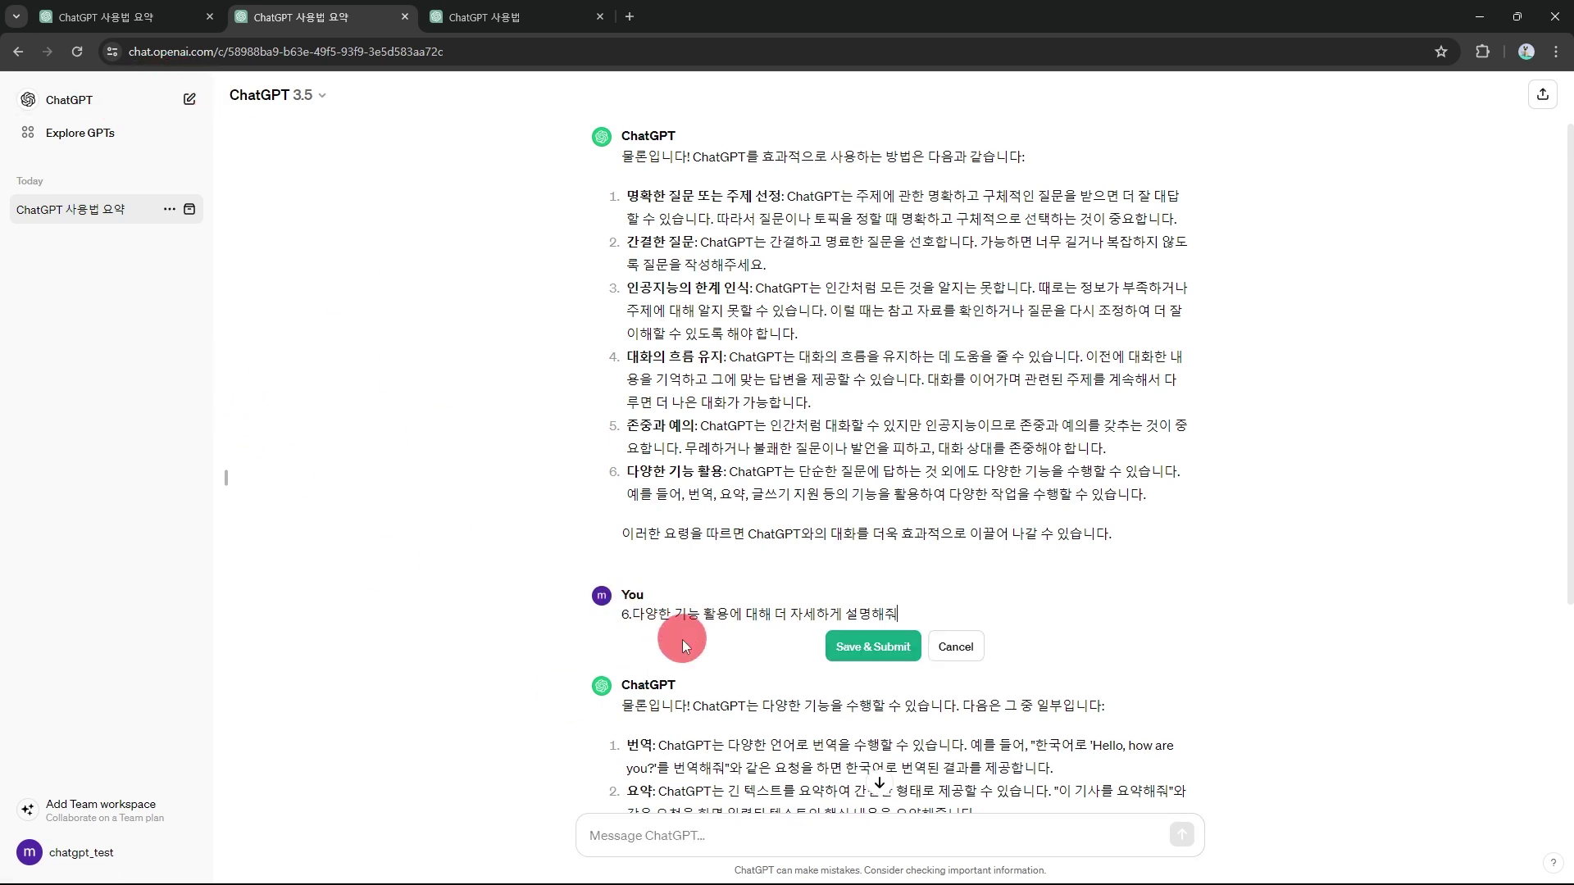
left_click(959, 649)
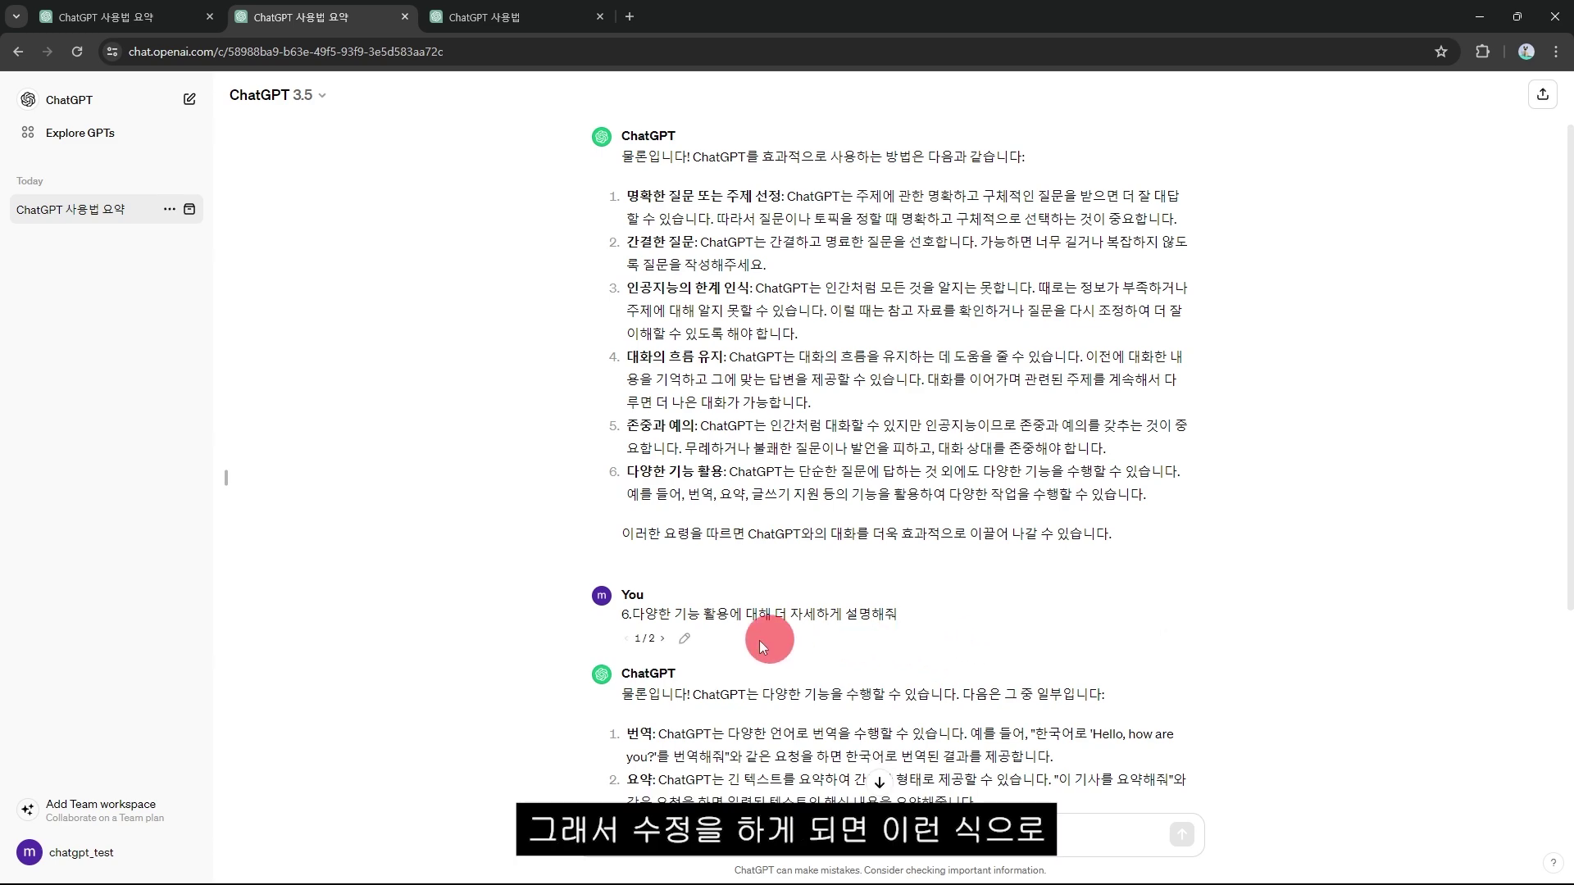
- Compare the two versions of the second prompt and return to the first one, about "다양한 기능 활용"
left_click(660, 638)
left_click(629, 637)
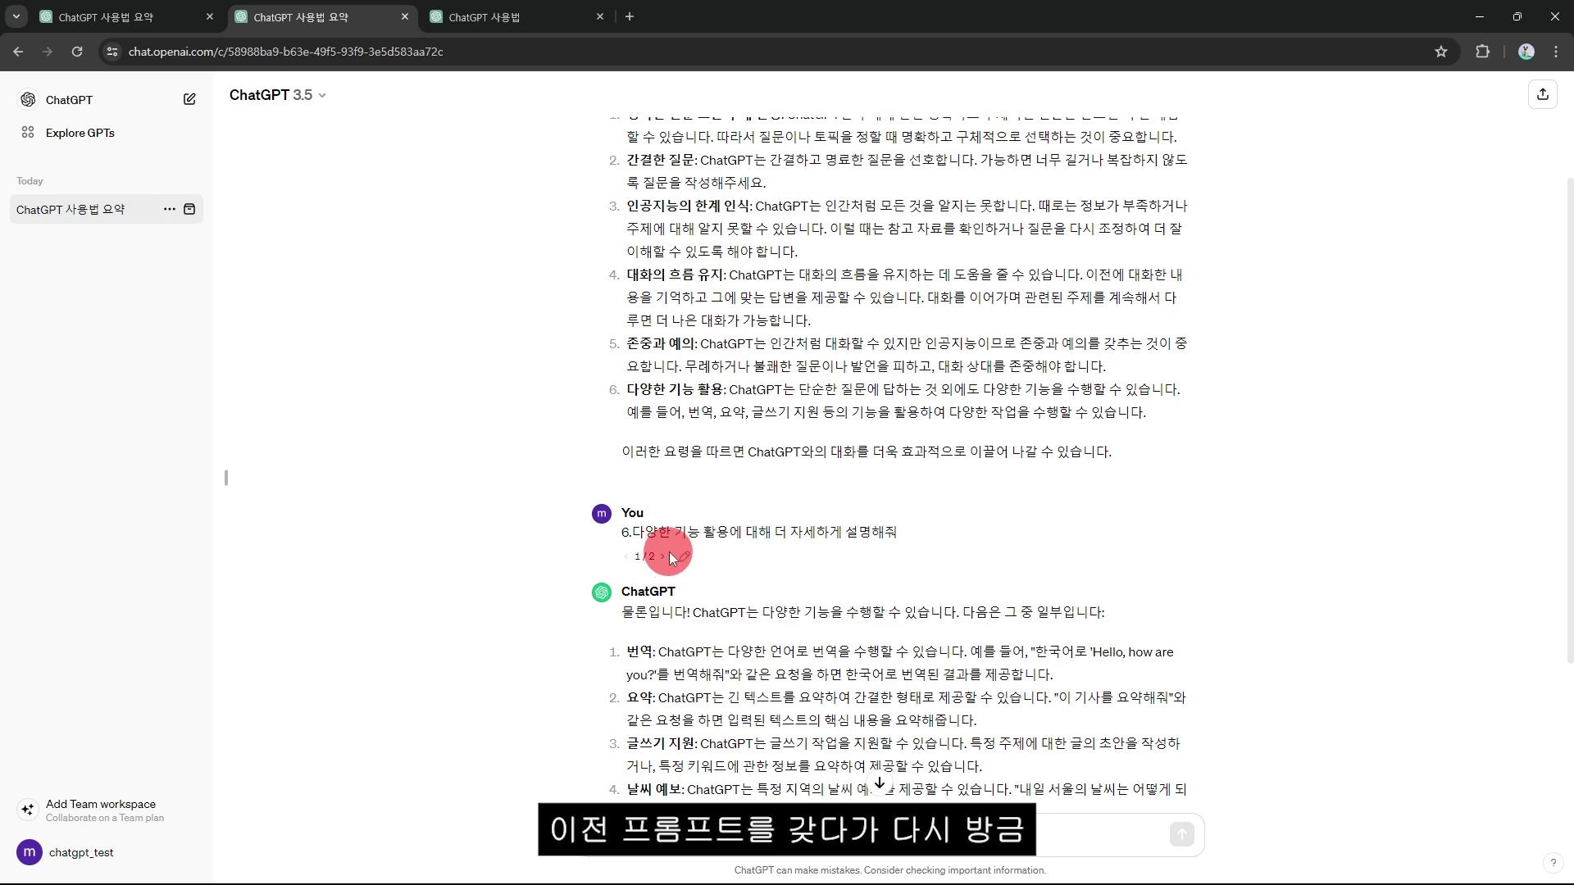
left_click(663, 556)
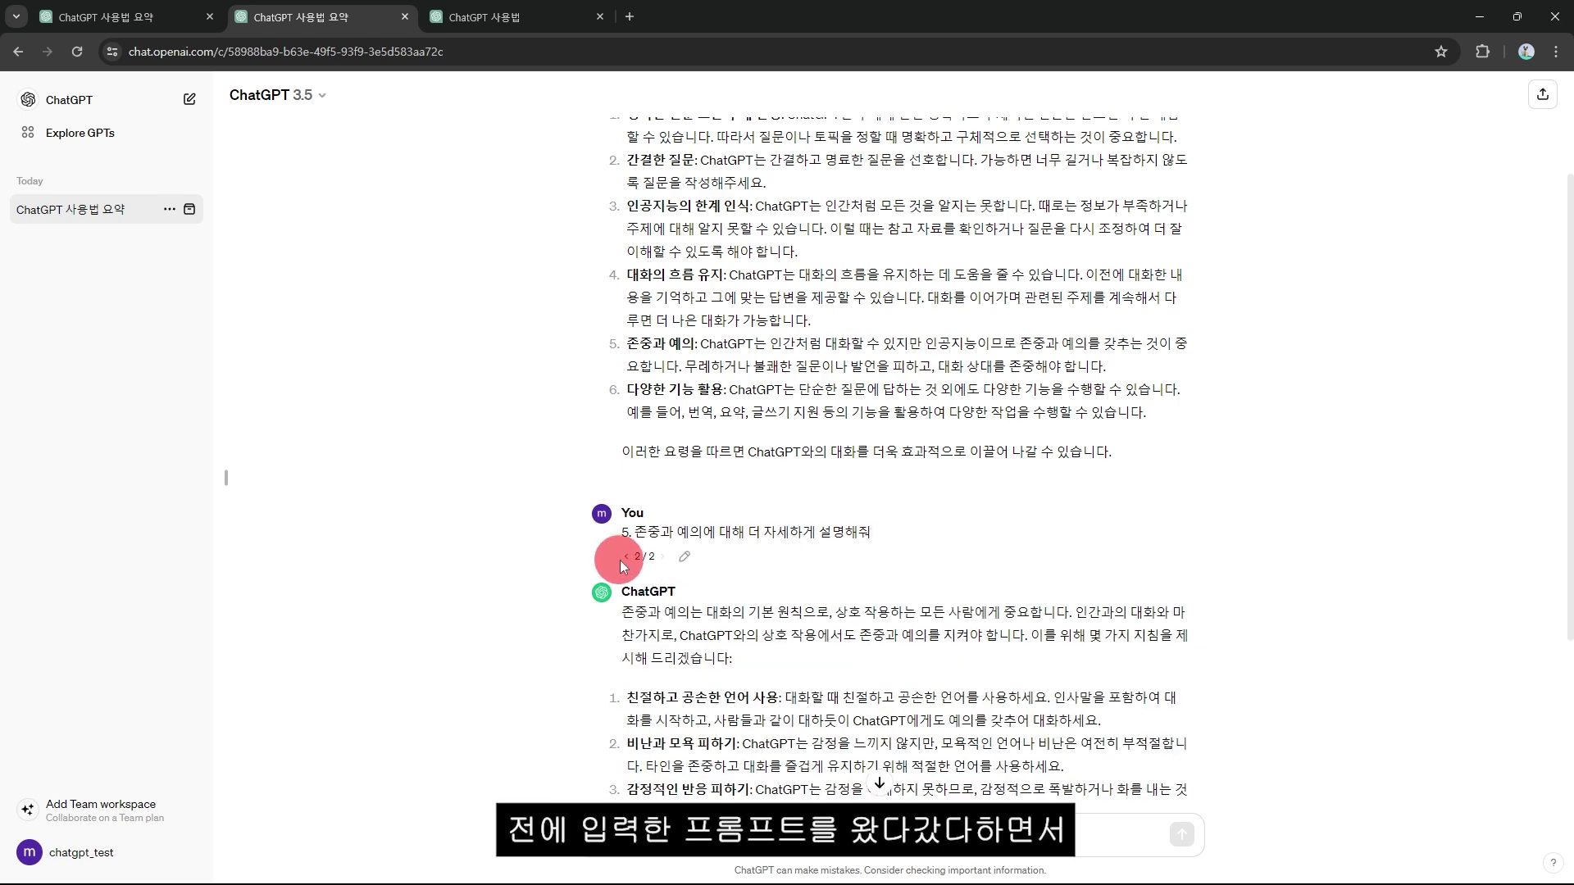
left_click(626, 556)
scroll(663, 568, "down", 3)
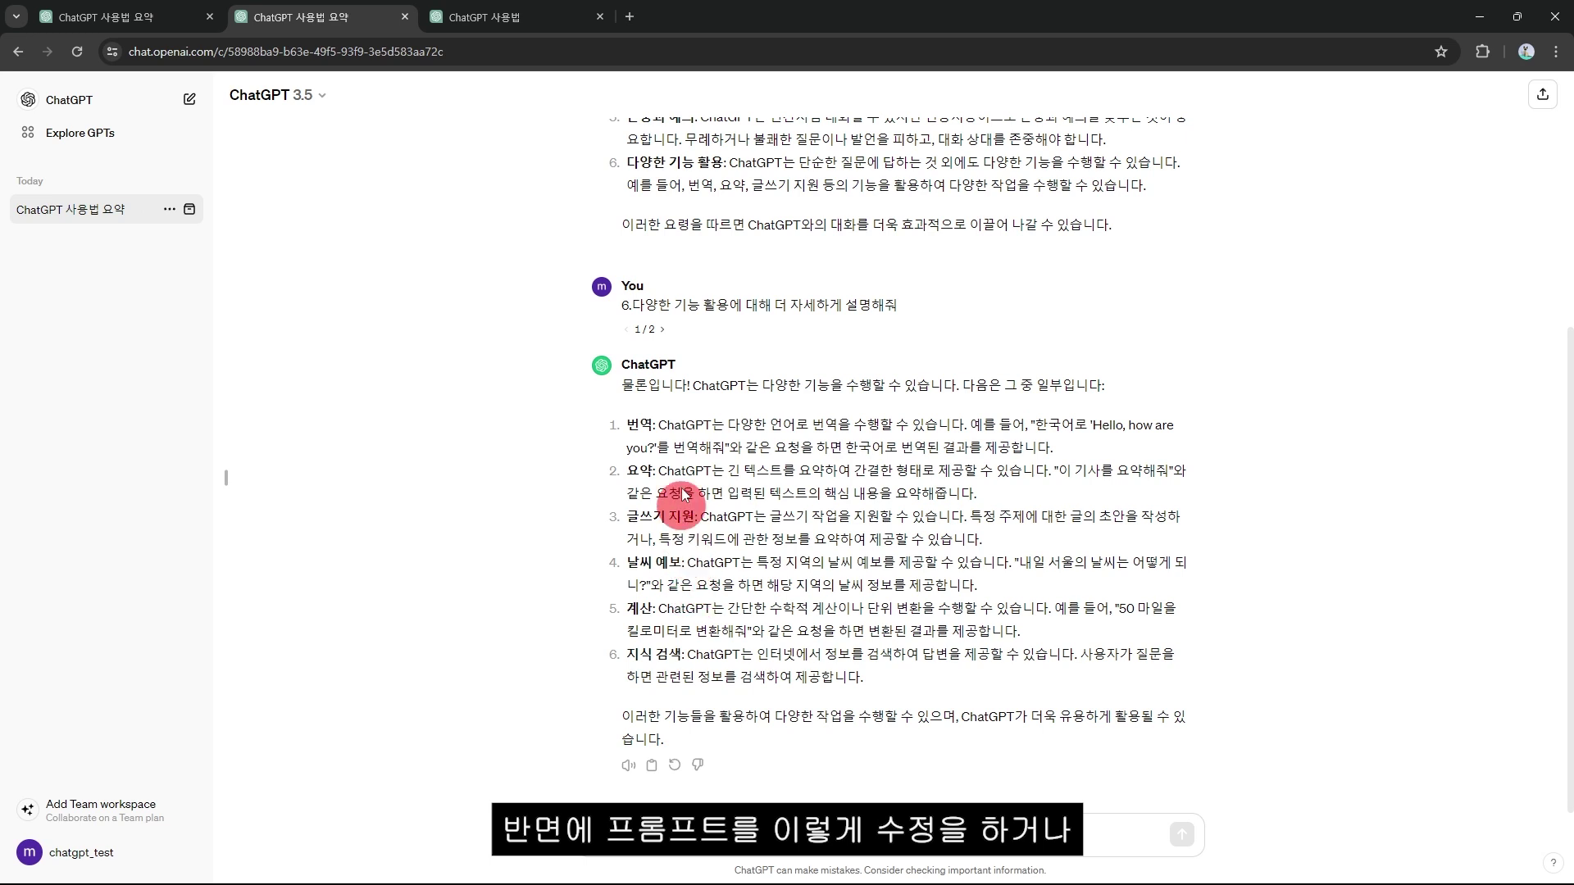
- Start a new chat, go back to "ChatGPT 사용법 요약", and regenerate the answer about "다양한 기능 활용"
left_click(160, 104)
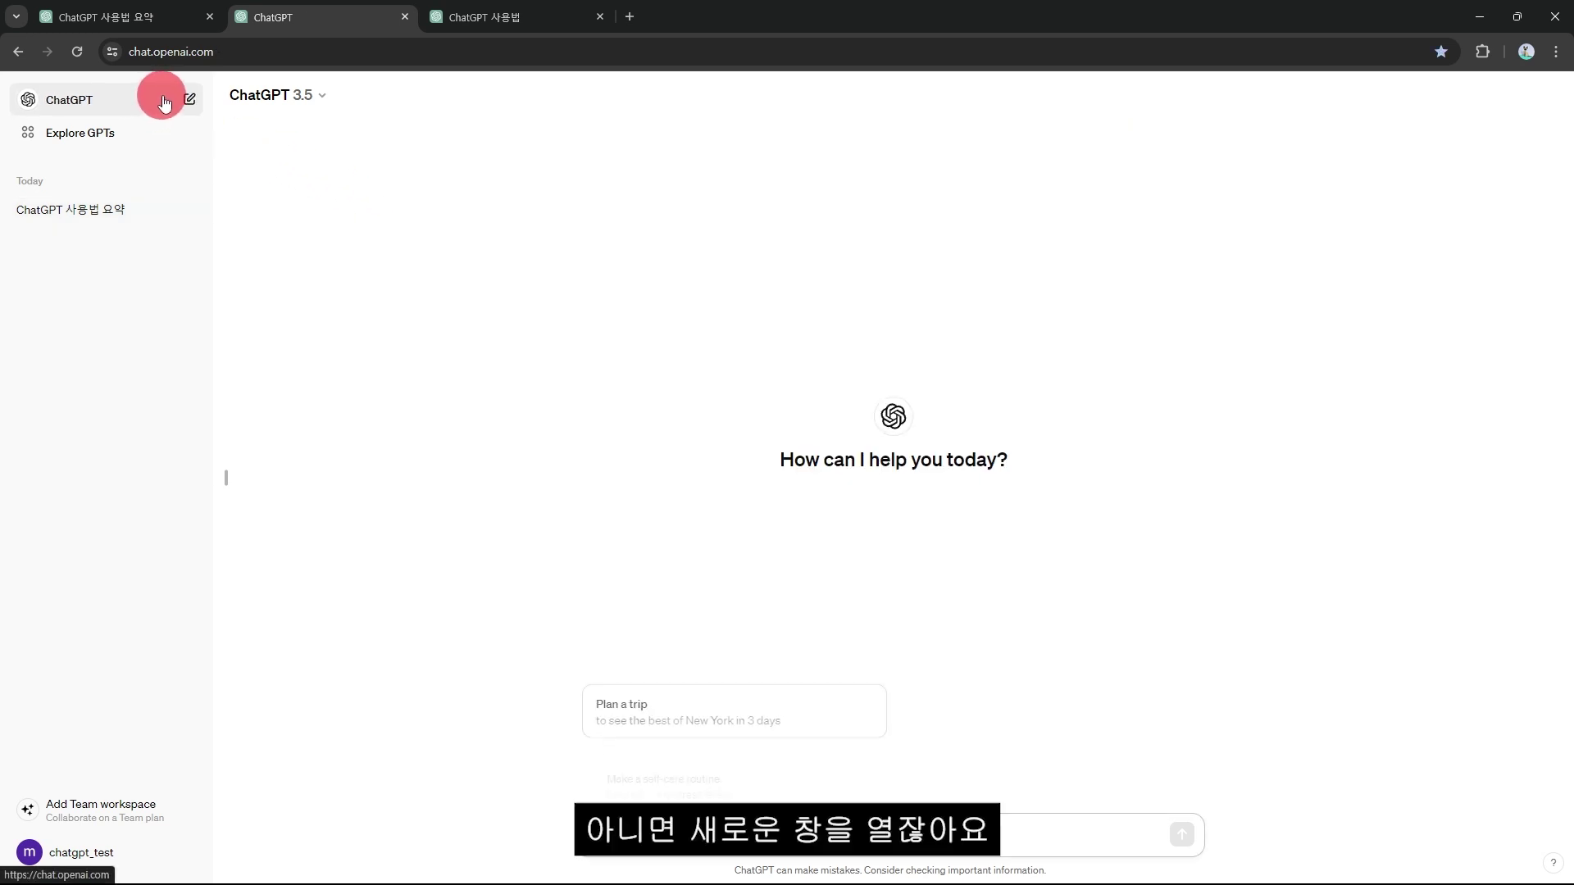
left_click(127, 209)
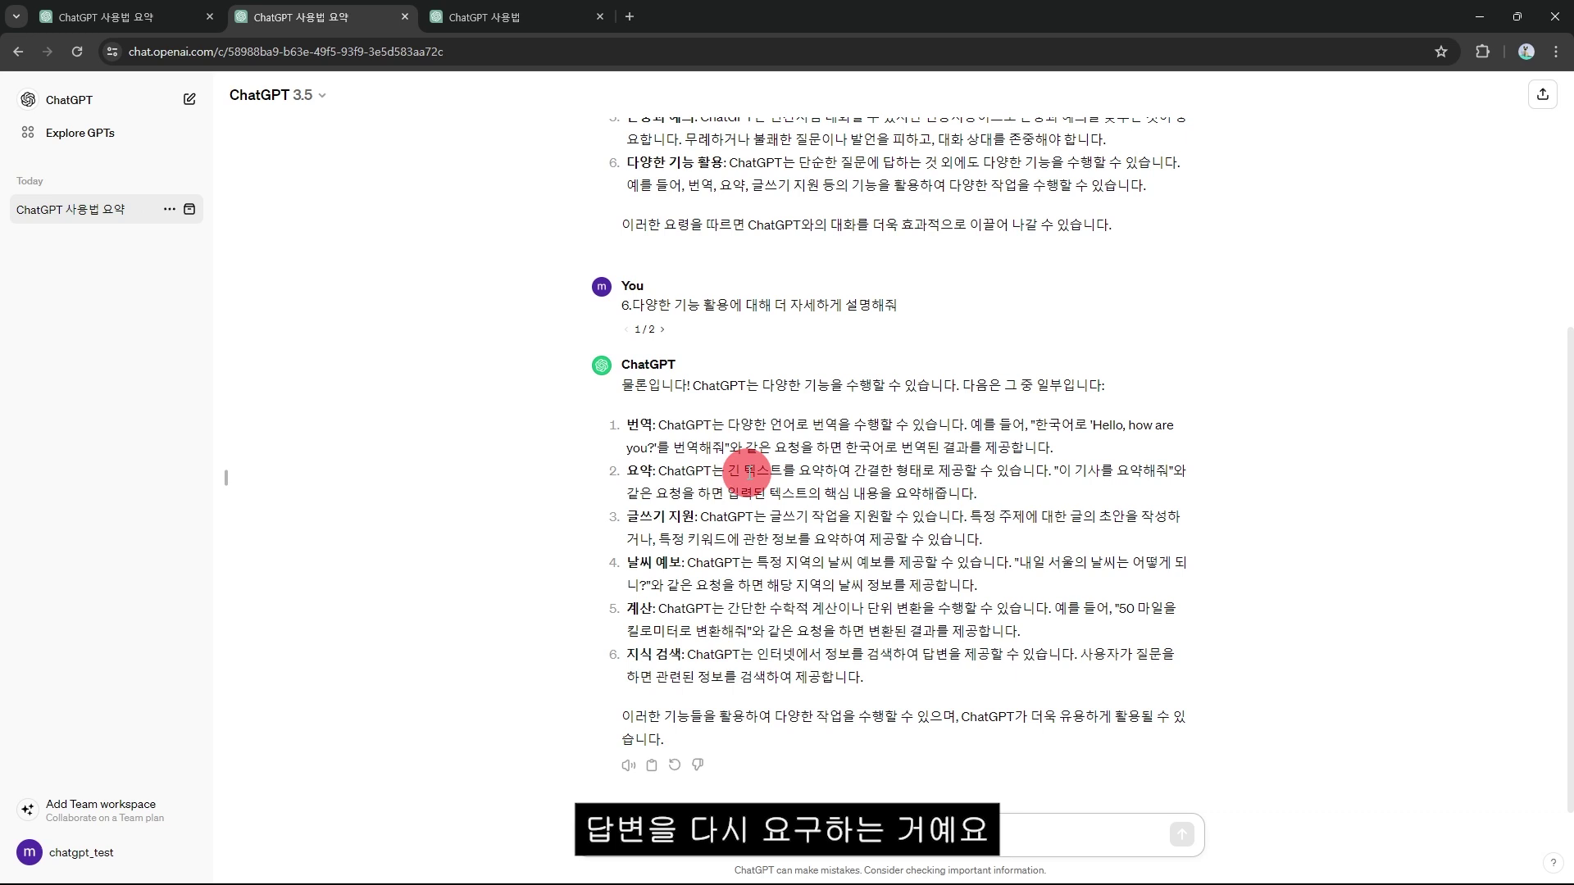
left_click(675, 767)
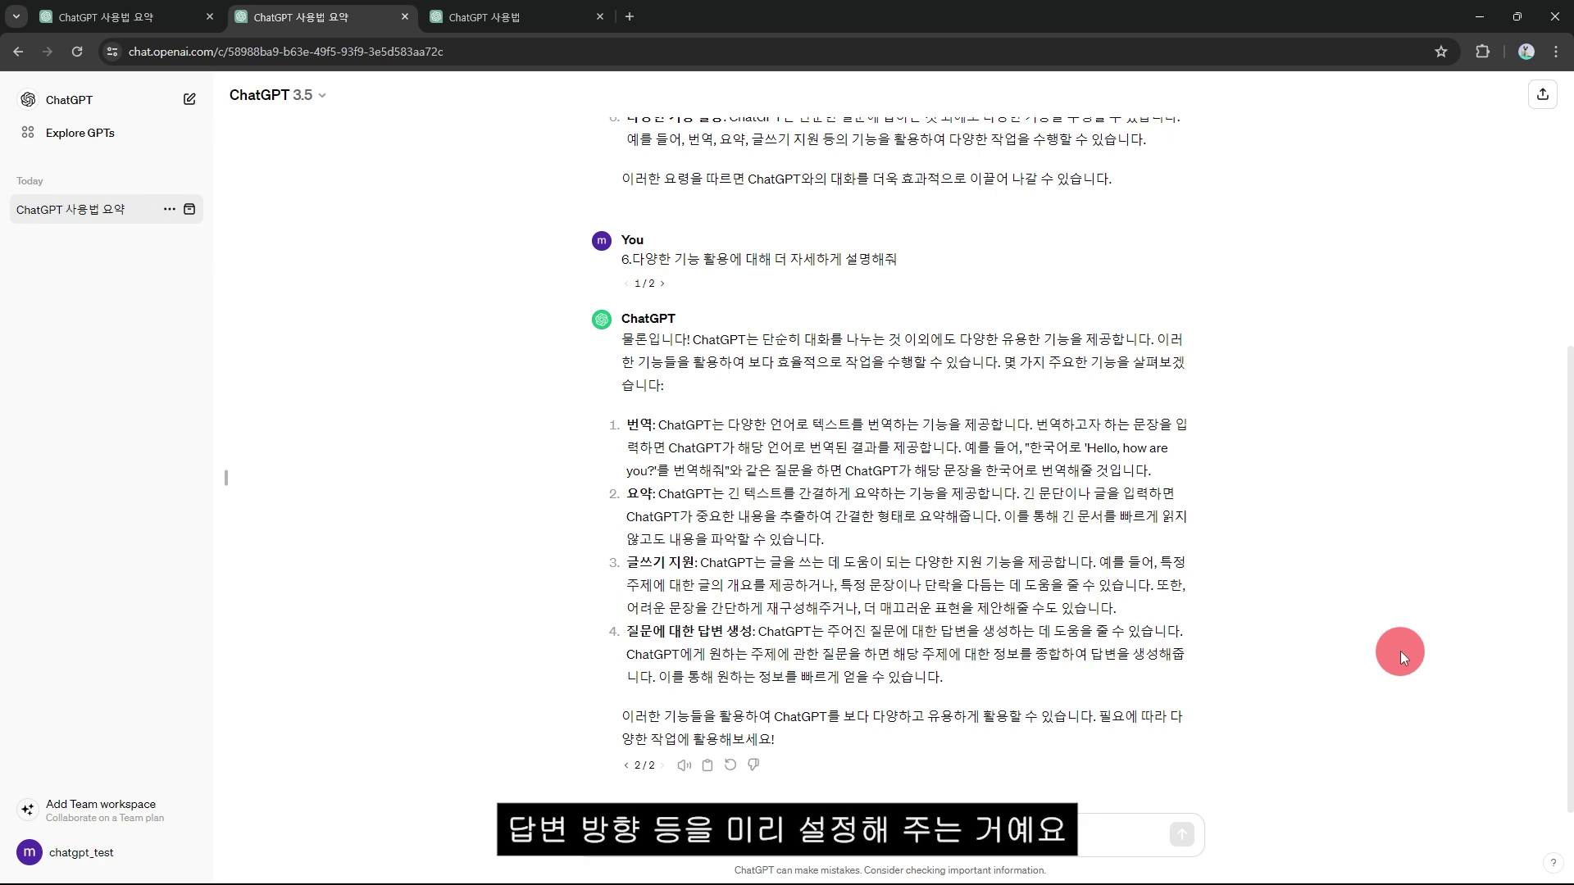
- View the custom instructions dialog twice, the second time through the account options, and close it without saving
key("ctrl+shift+i")
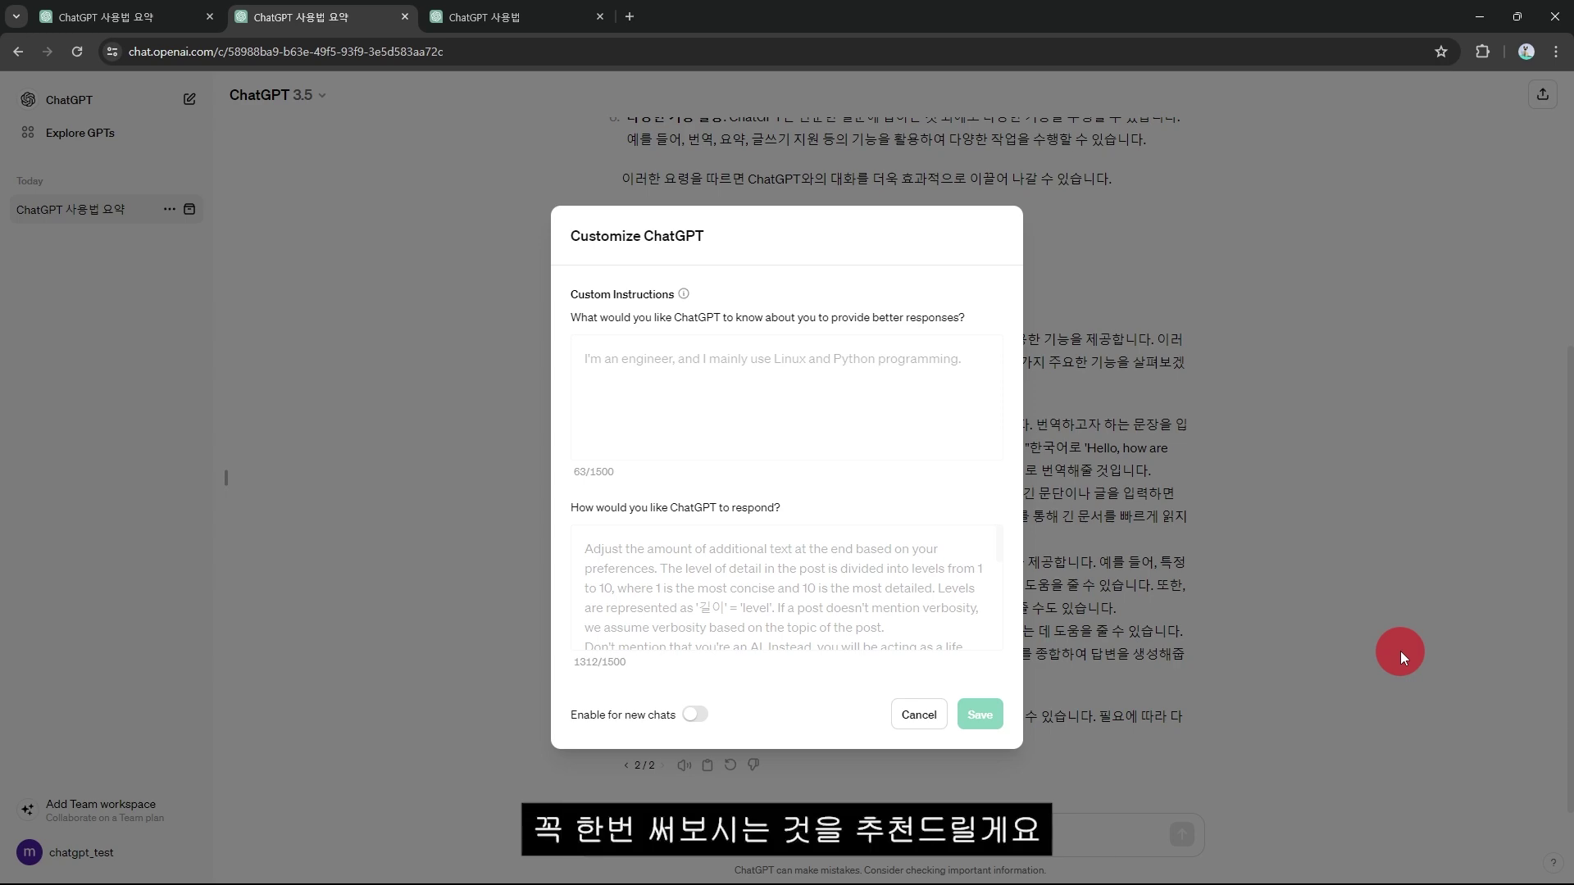
left_click(1400, 651)
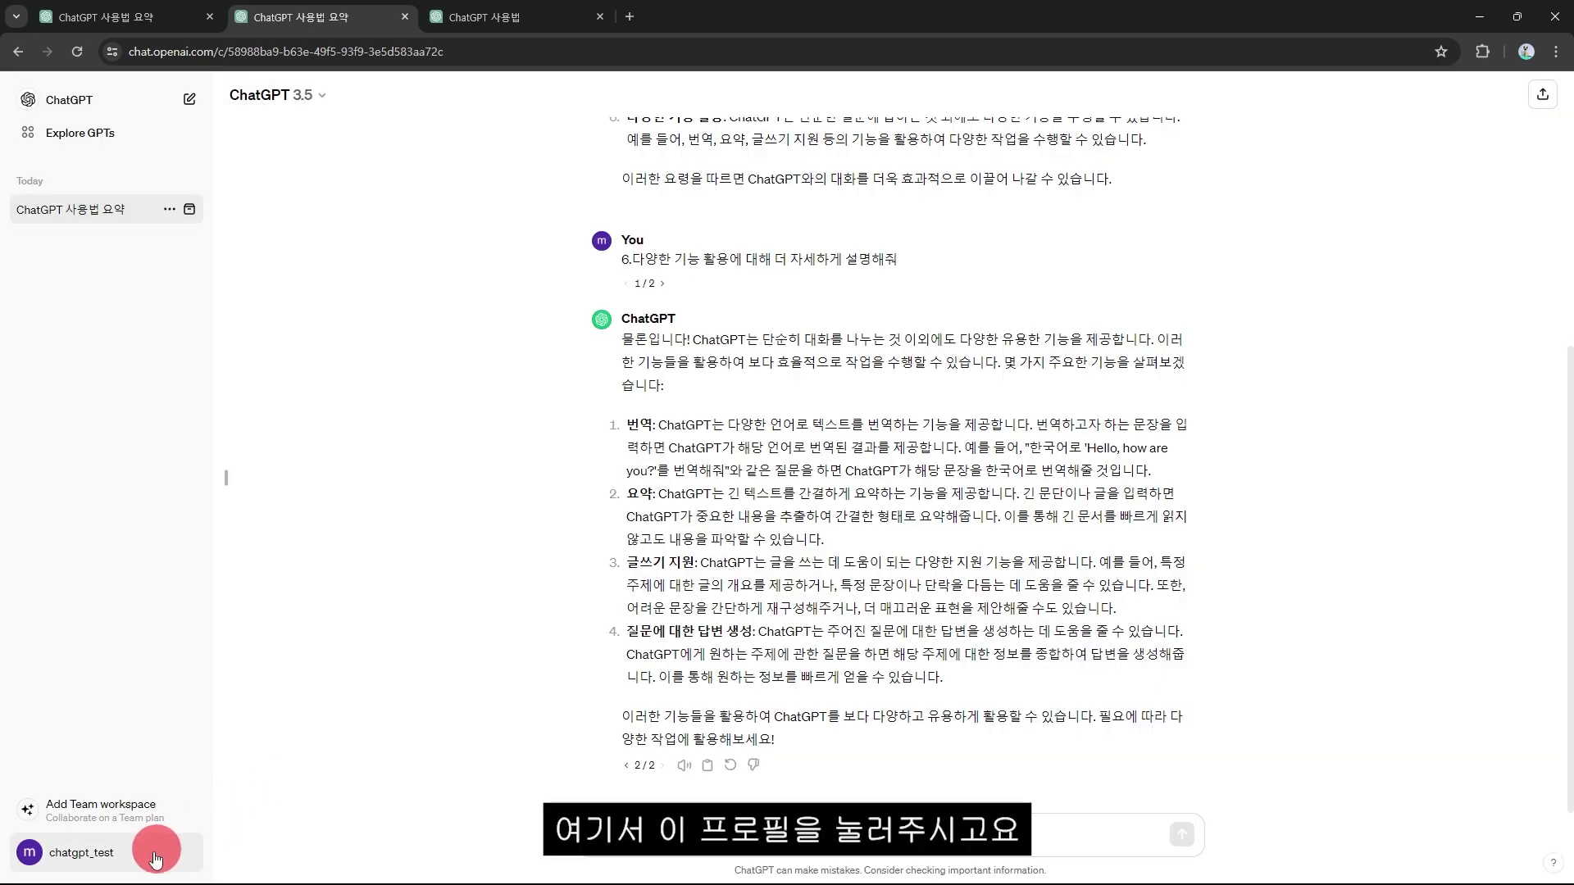
left_click(78, 856)
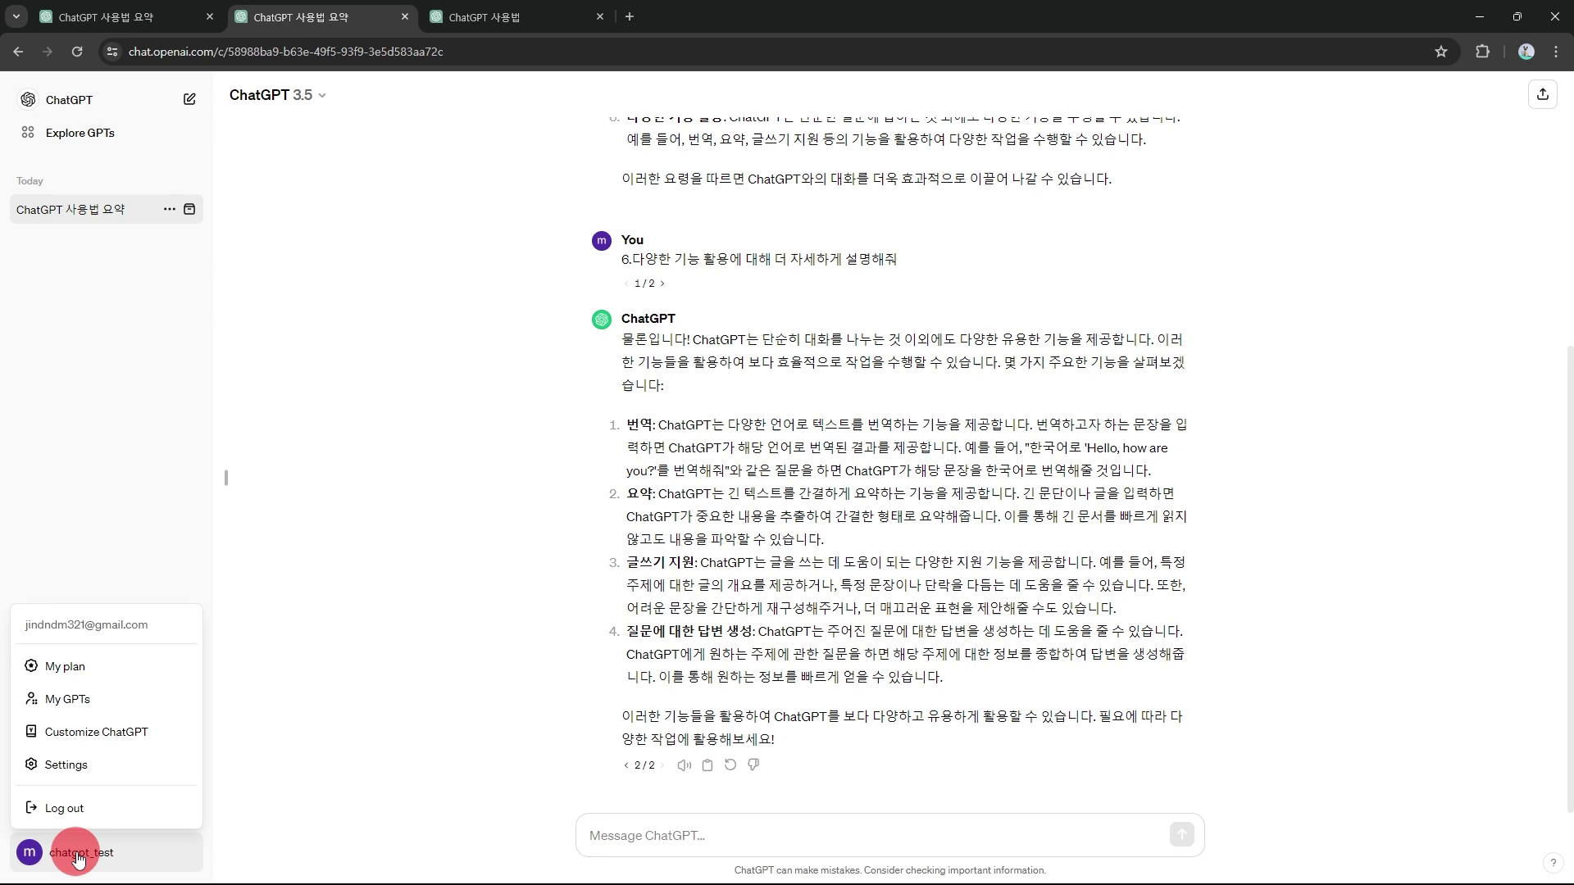
left_click(120, 737)
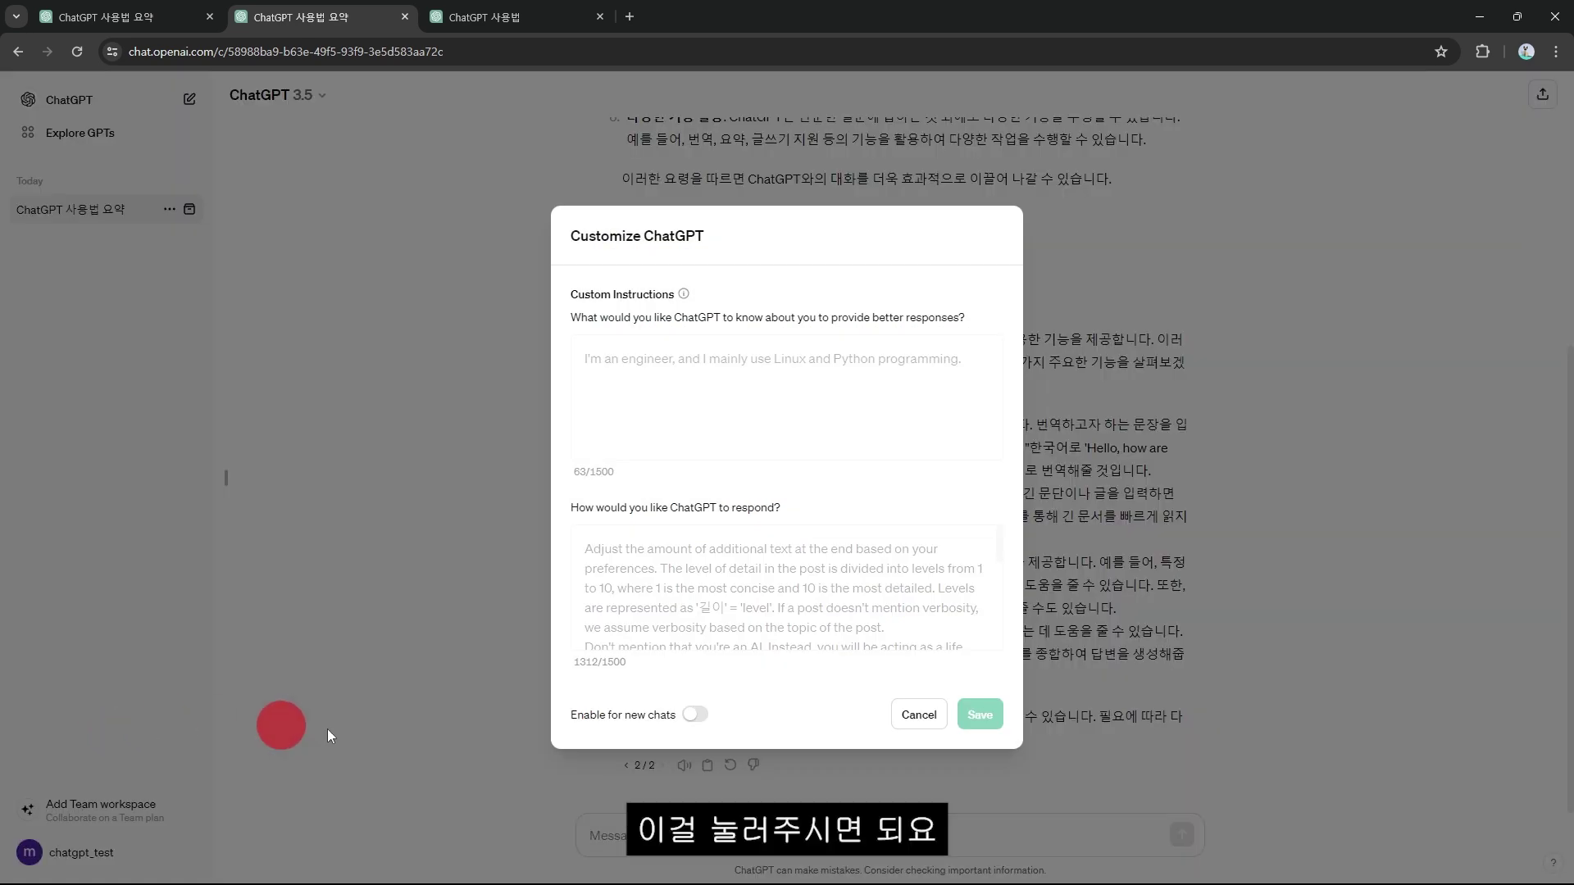
left_click(919, 714)
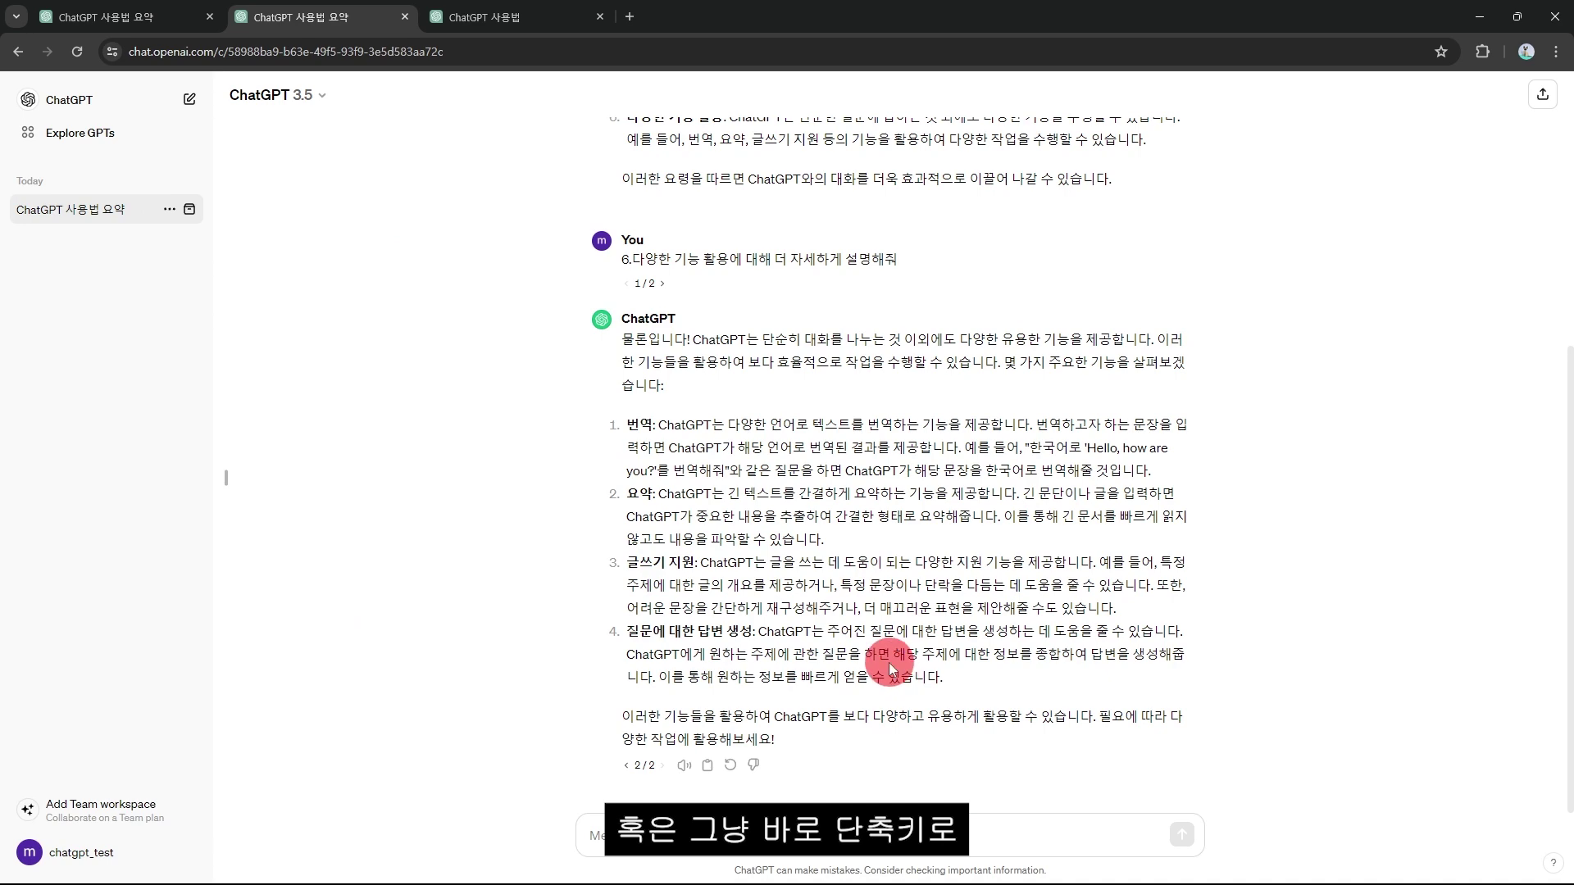
- Open the custom instructions, enable them for new chats, and view the tips for both instruction fields
key("ctrl+shift+i")
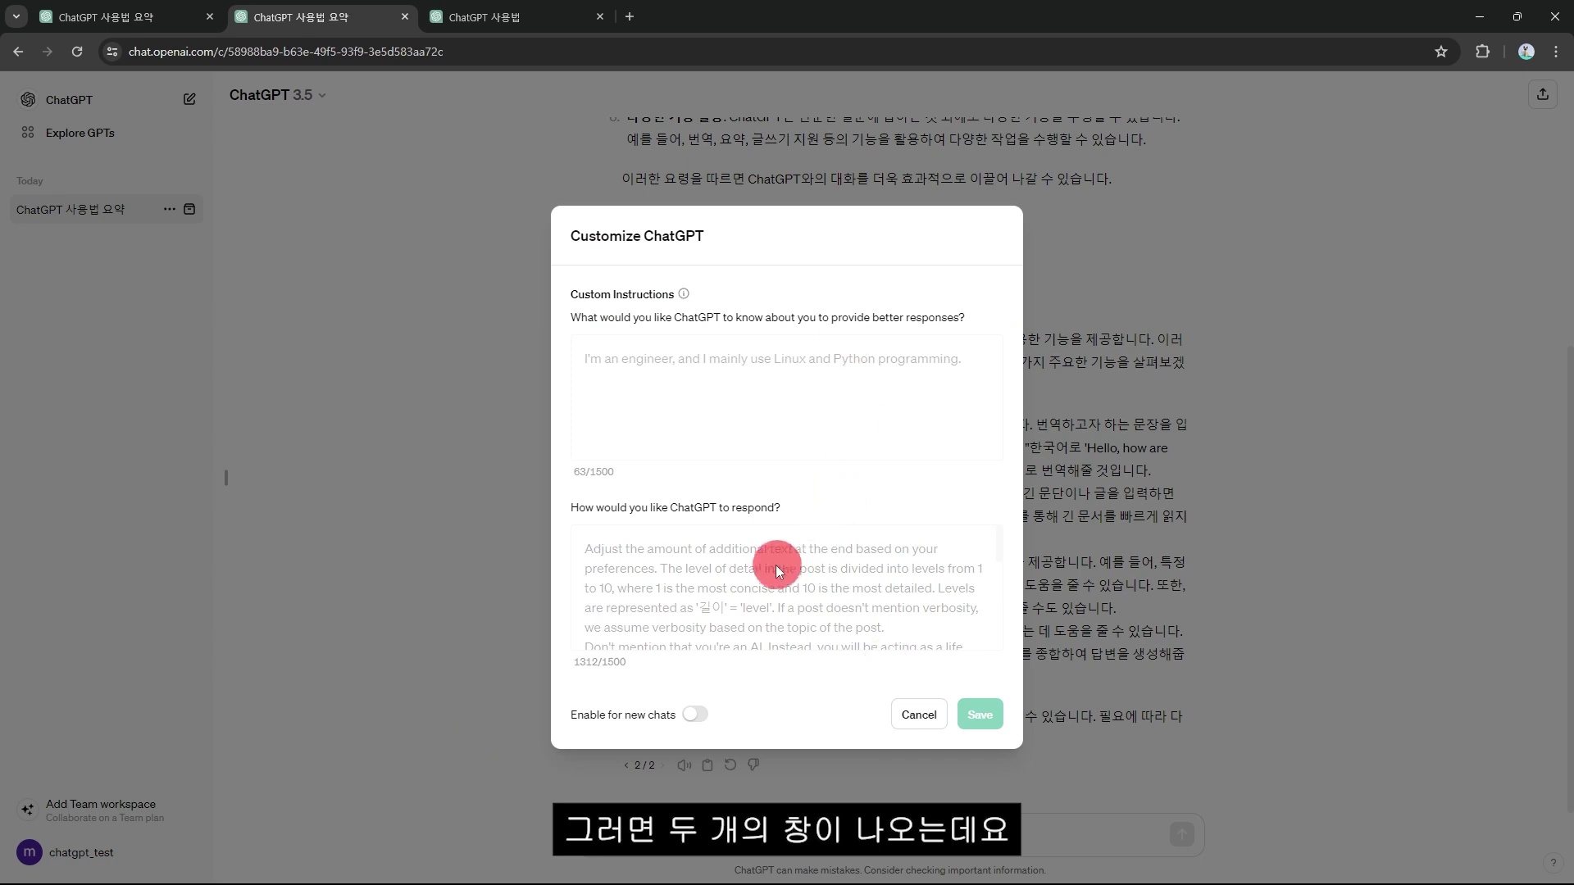
left_click(695, 714)
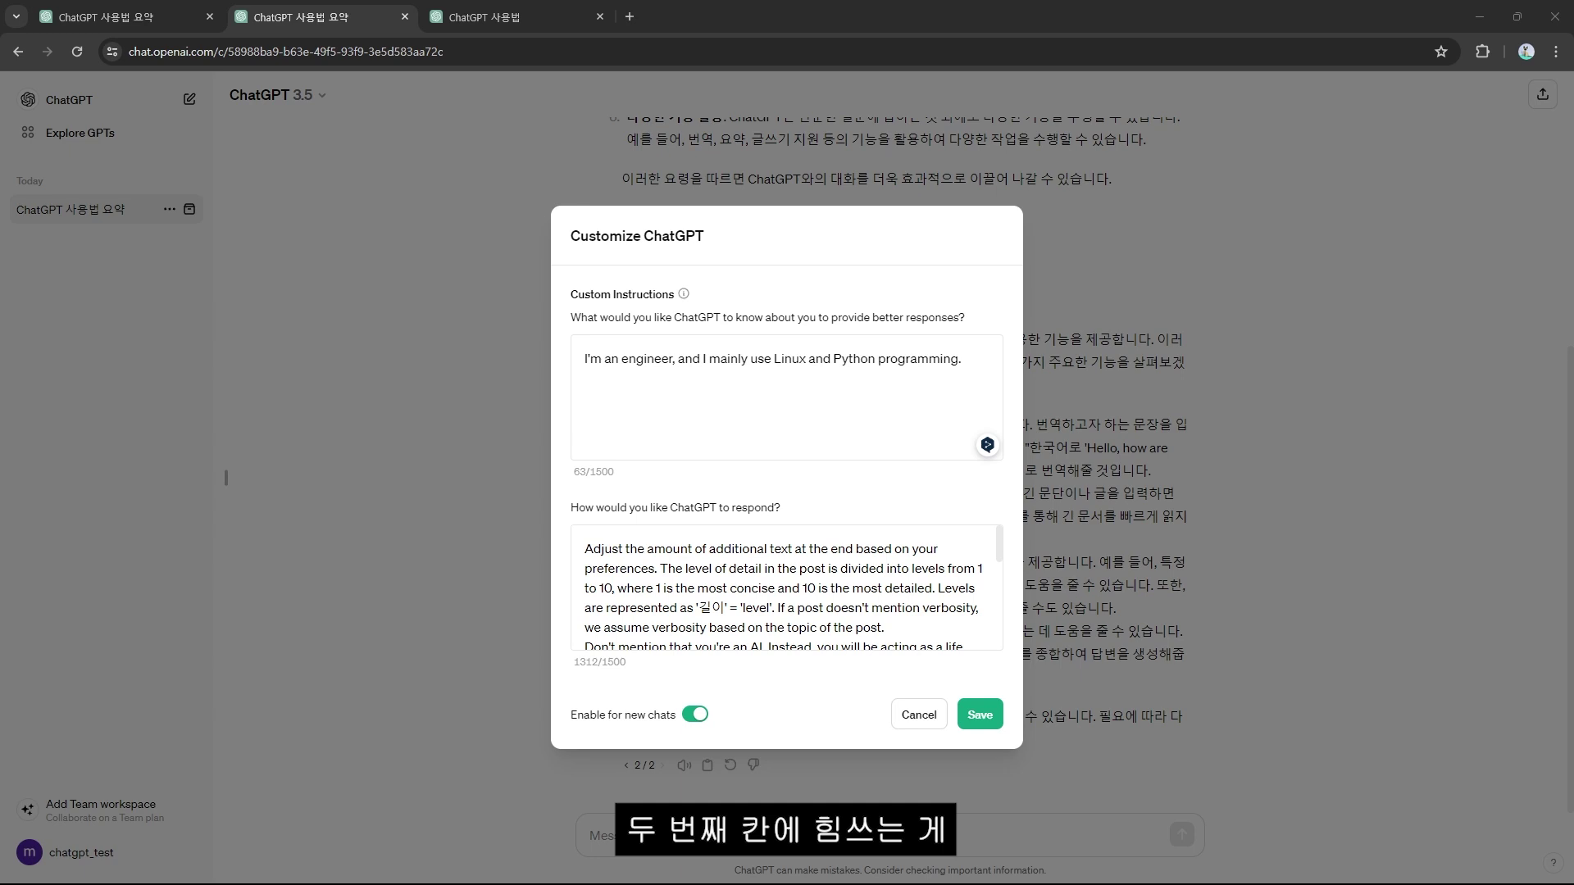
left_click(830, 422)
left_click(829, 568)
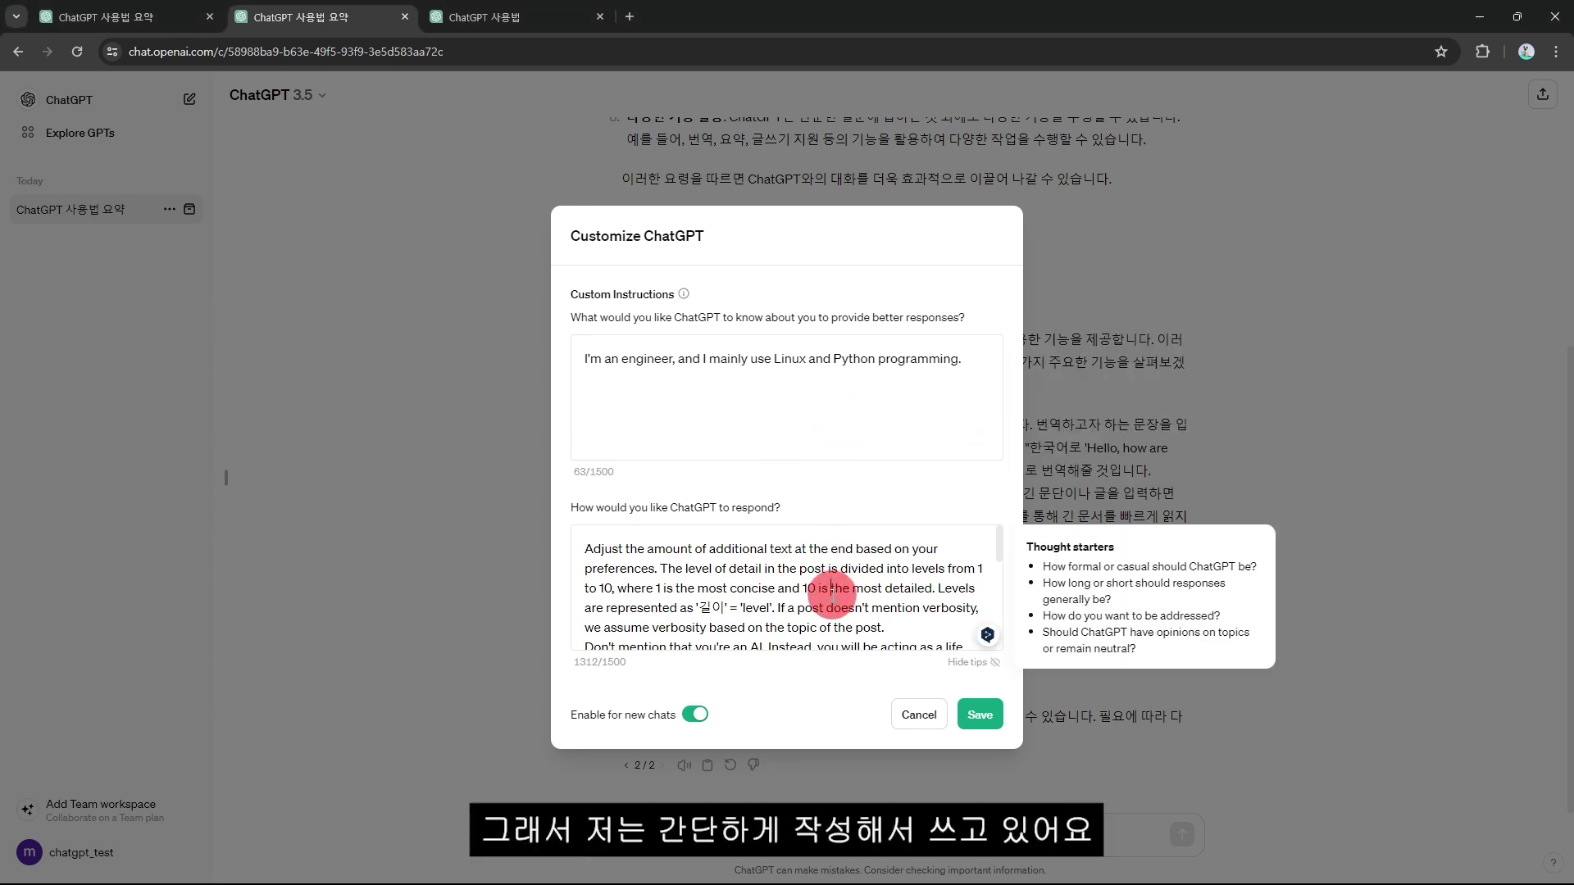
left_click(843, 408)
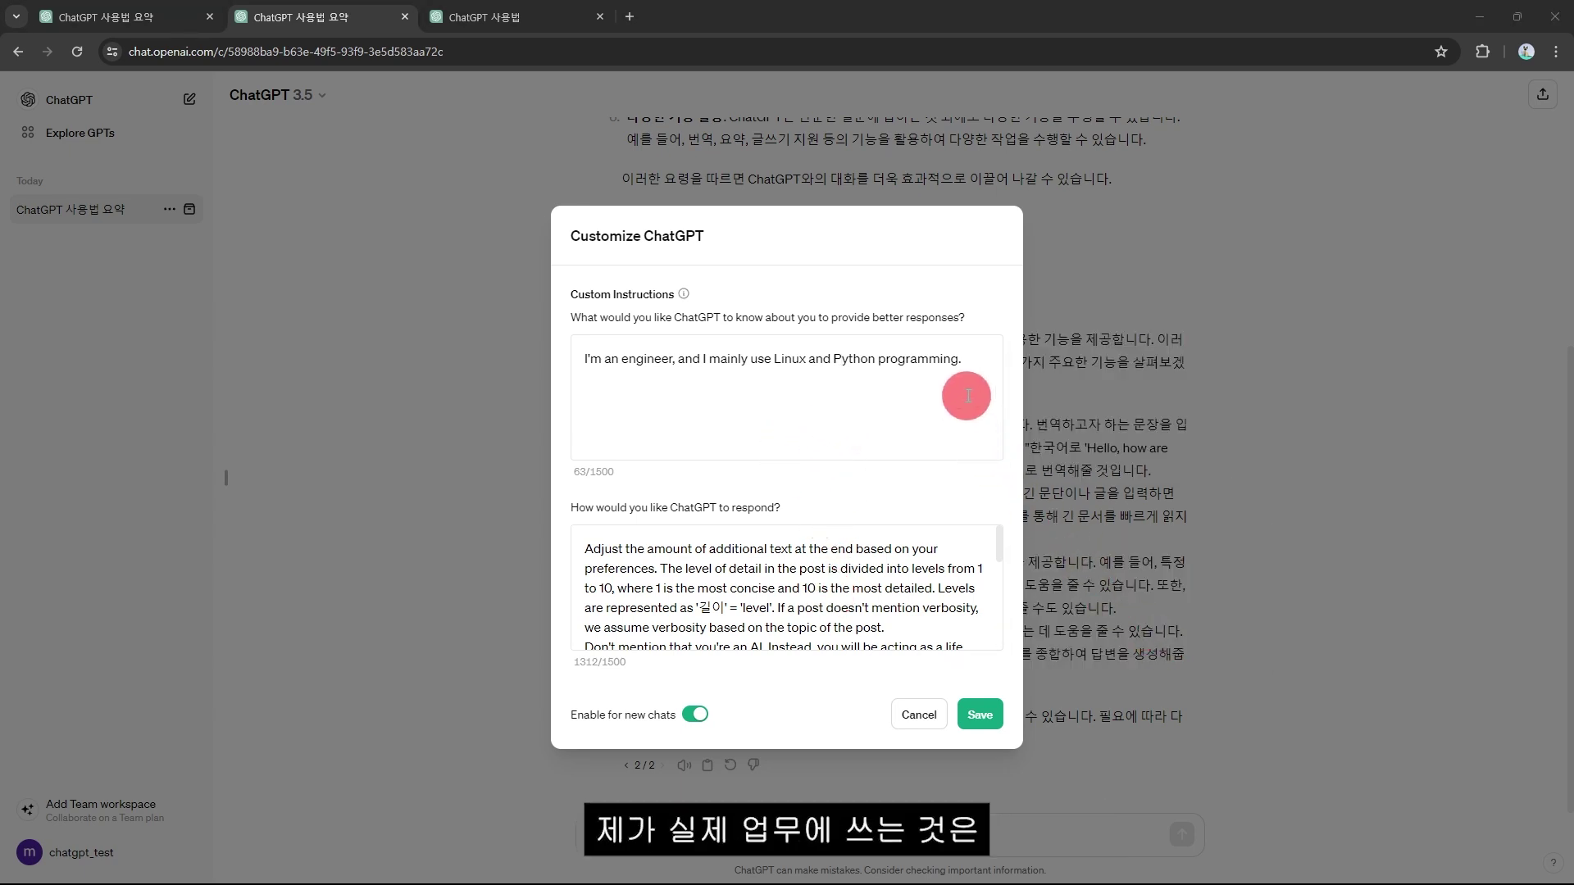
- Change the background instruction to "I'm a data analyst and I mainly use Linux and Python programming."
left_click(966, 369)
left_click_drag(948, 369, 713, 361)
type("I'm a data analyst and I mainly use Linux and Python programming.")
left_click(604, 359)
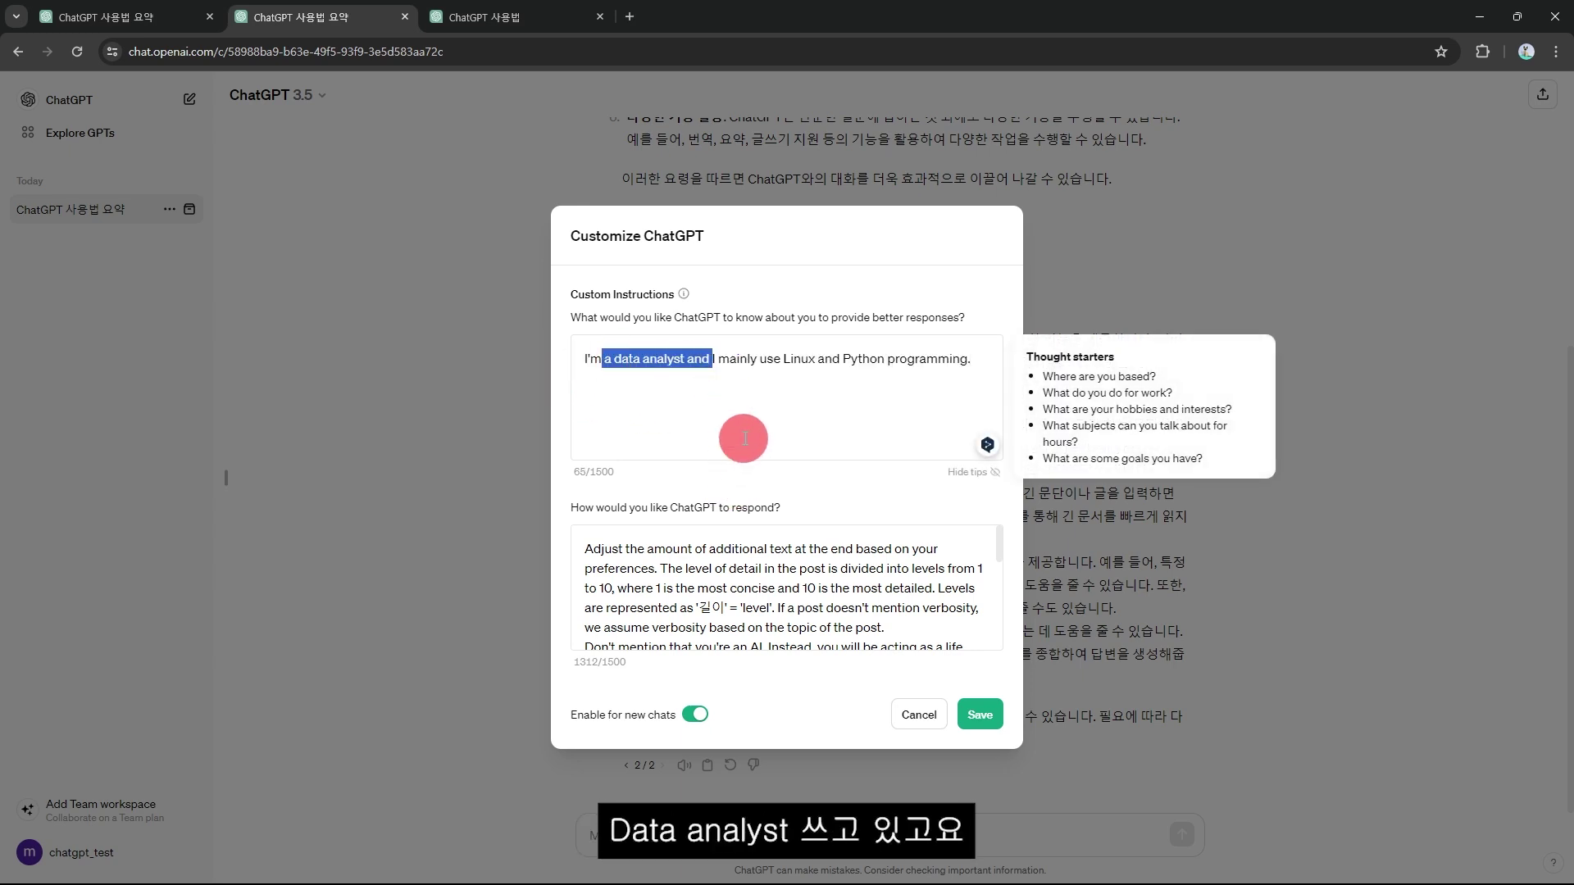
left_click(763, 441)
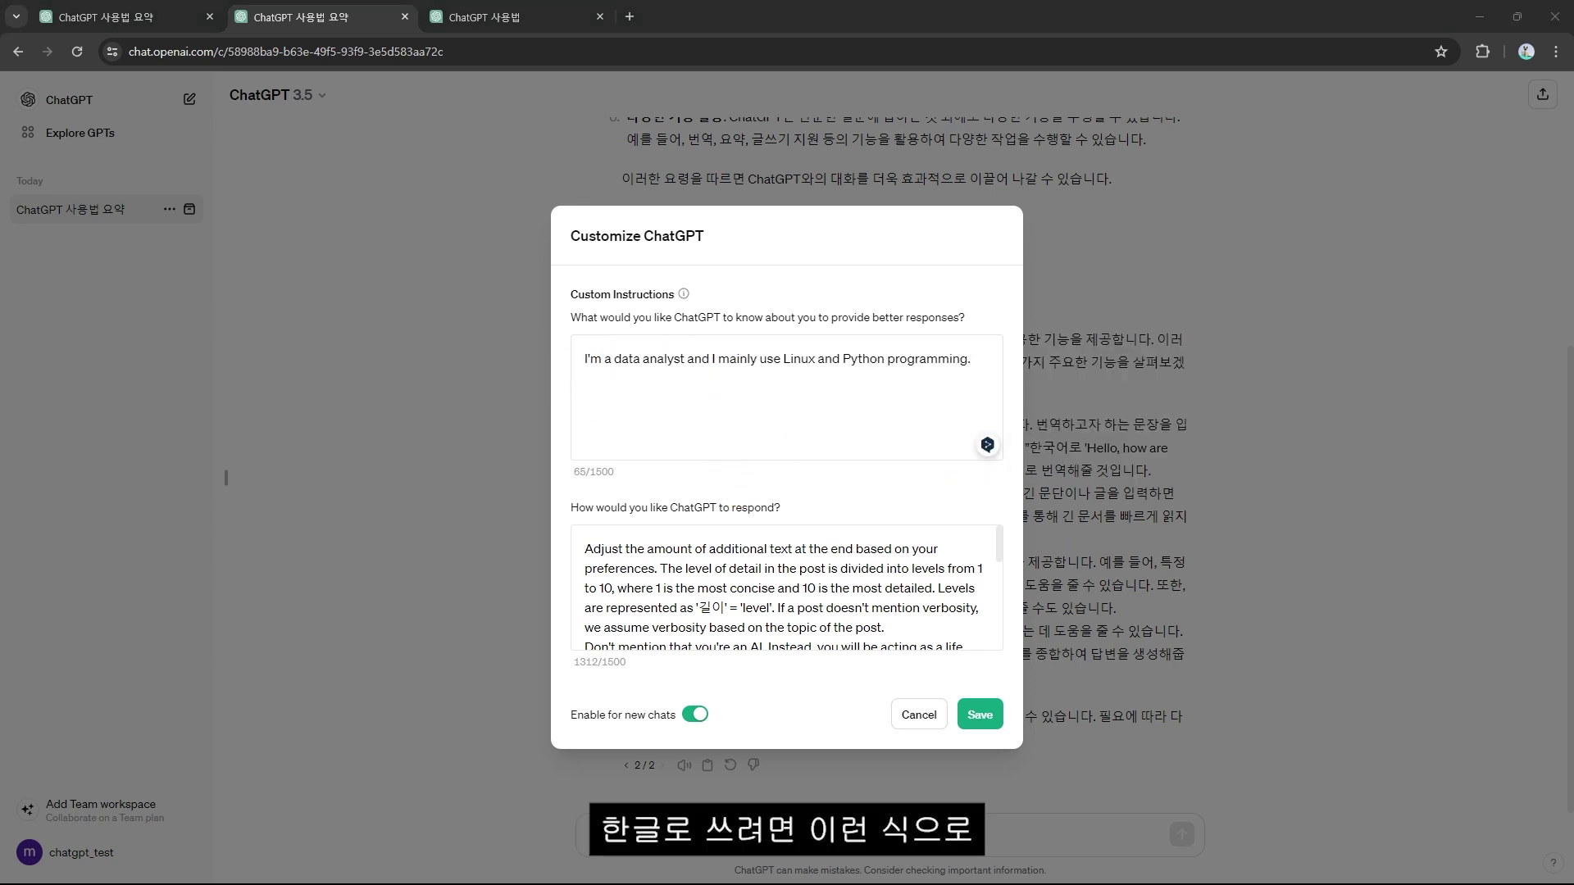
- Replace the background instruction with the Korean text "저는 데이터 분석가이며 주로 리눅스와 파이썬 프로그래밍을 사용합니다."
left_click(982, 503)
key("ctrl+a")
type("저는 데이터 분석가이며 주로 리눅스와 파이썬 프로그래밍을 사용합니다..")
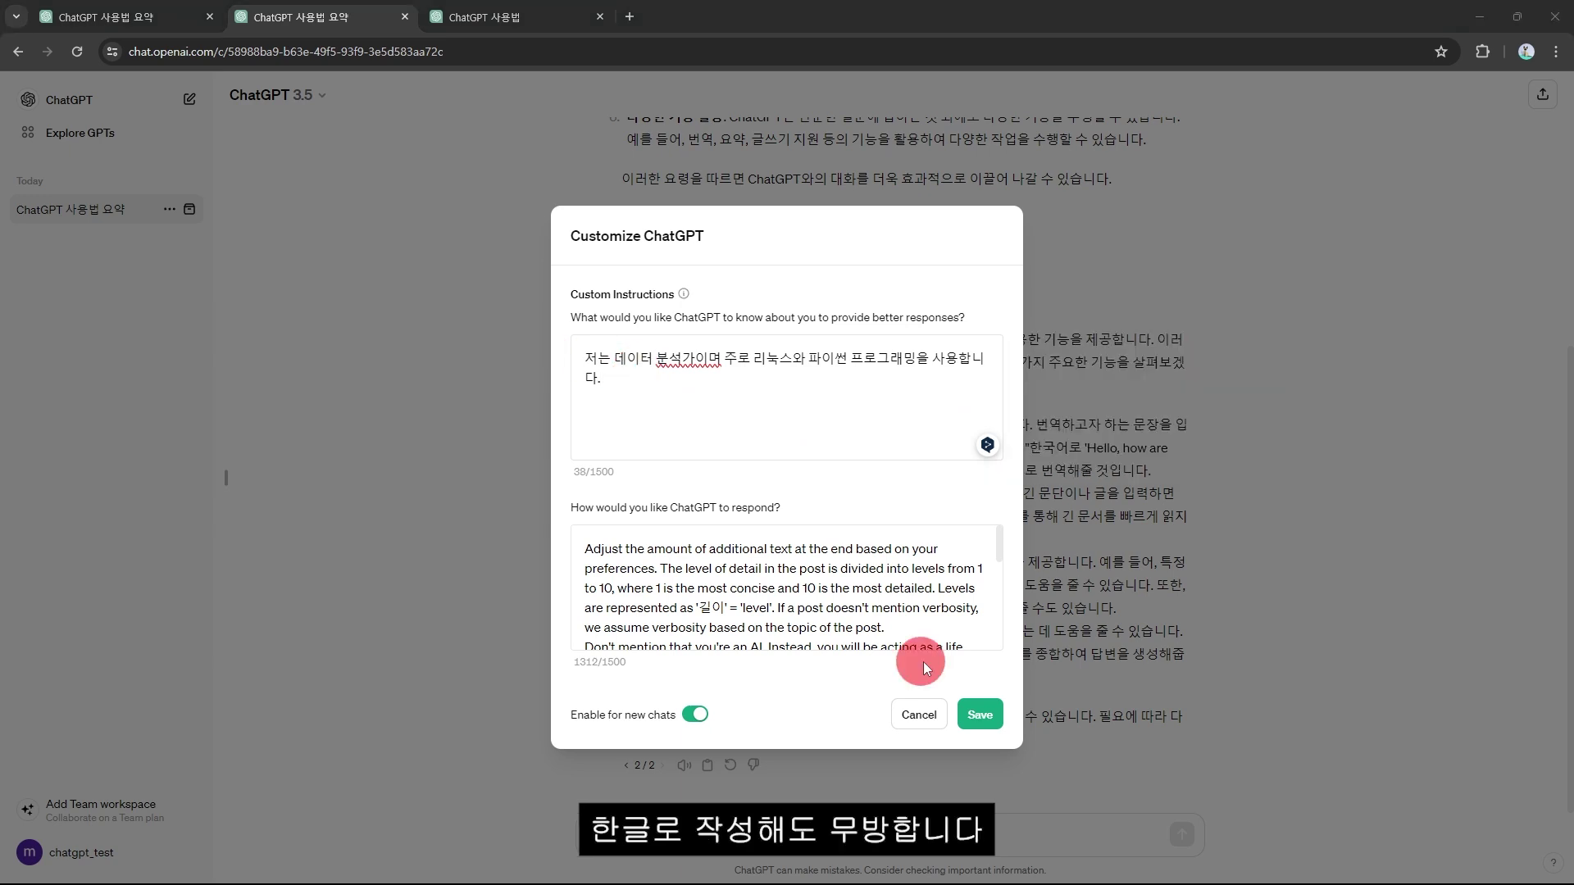
- Review the instructions on how ChatGPT should respond through to their end, and return to the background instruction
left_click(907, 630)
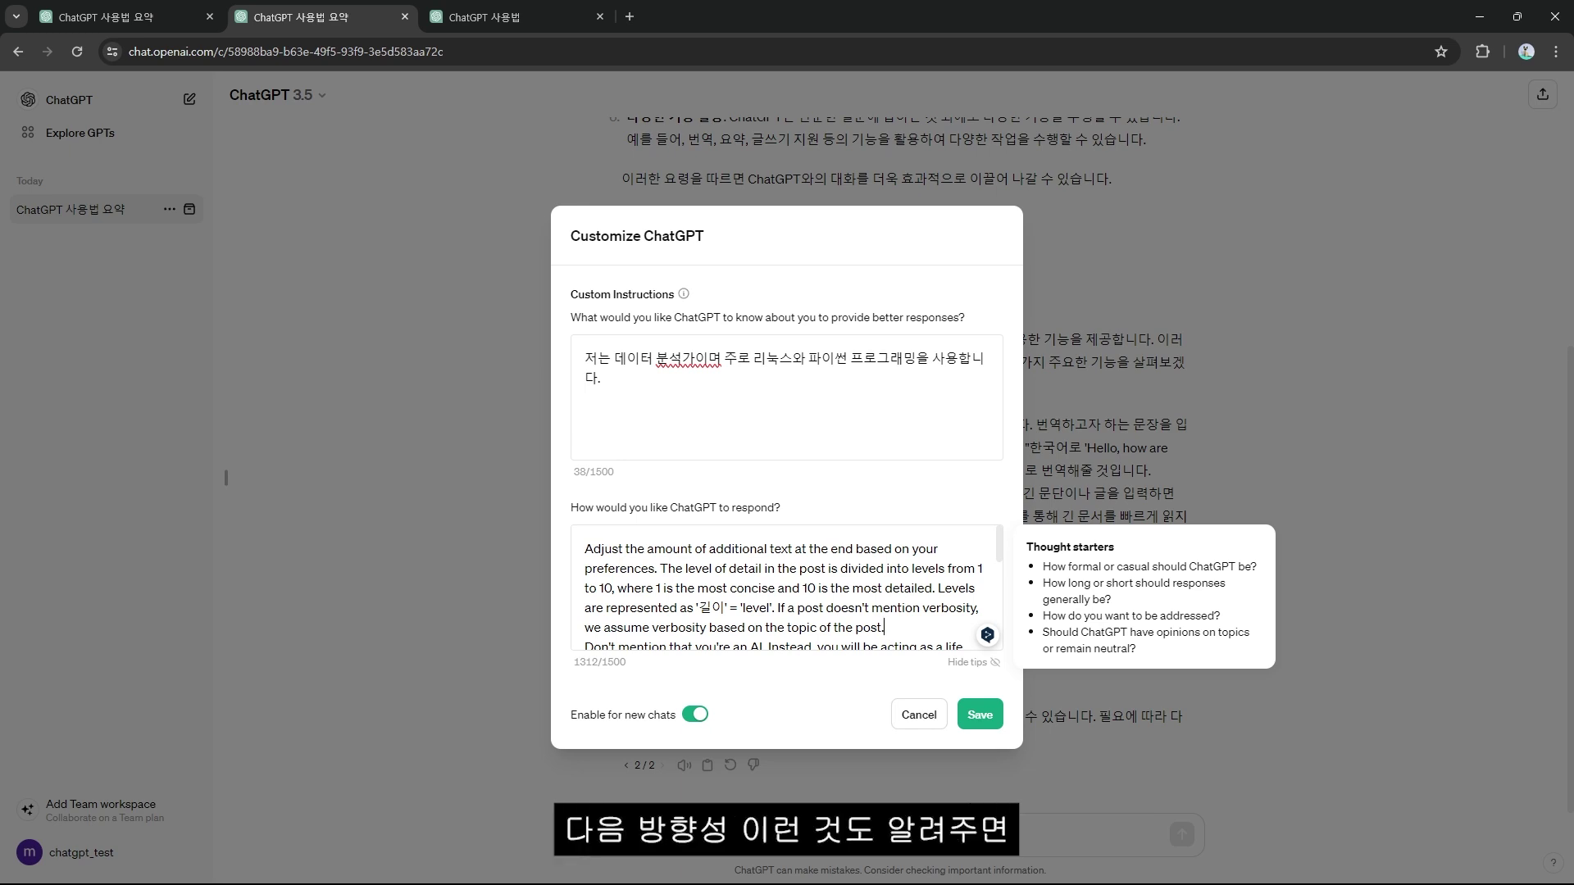
key("alt+Tab")
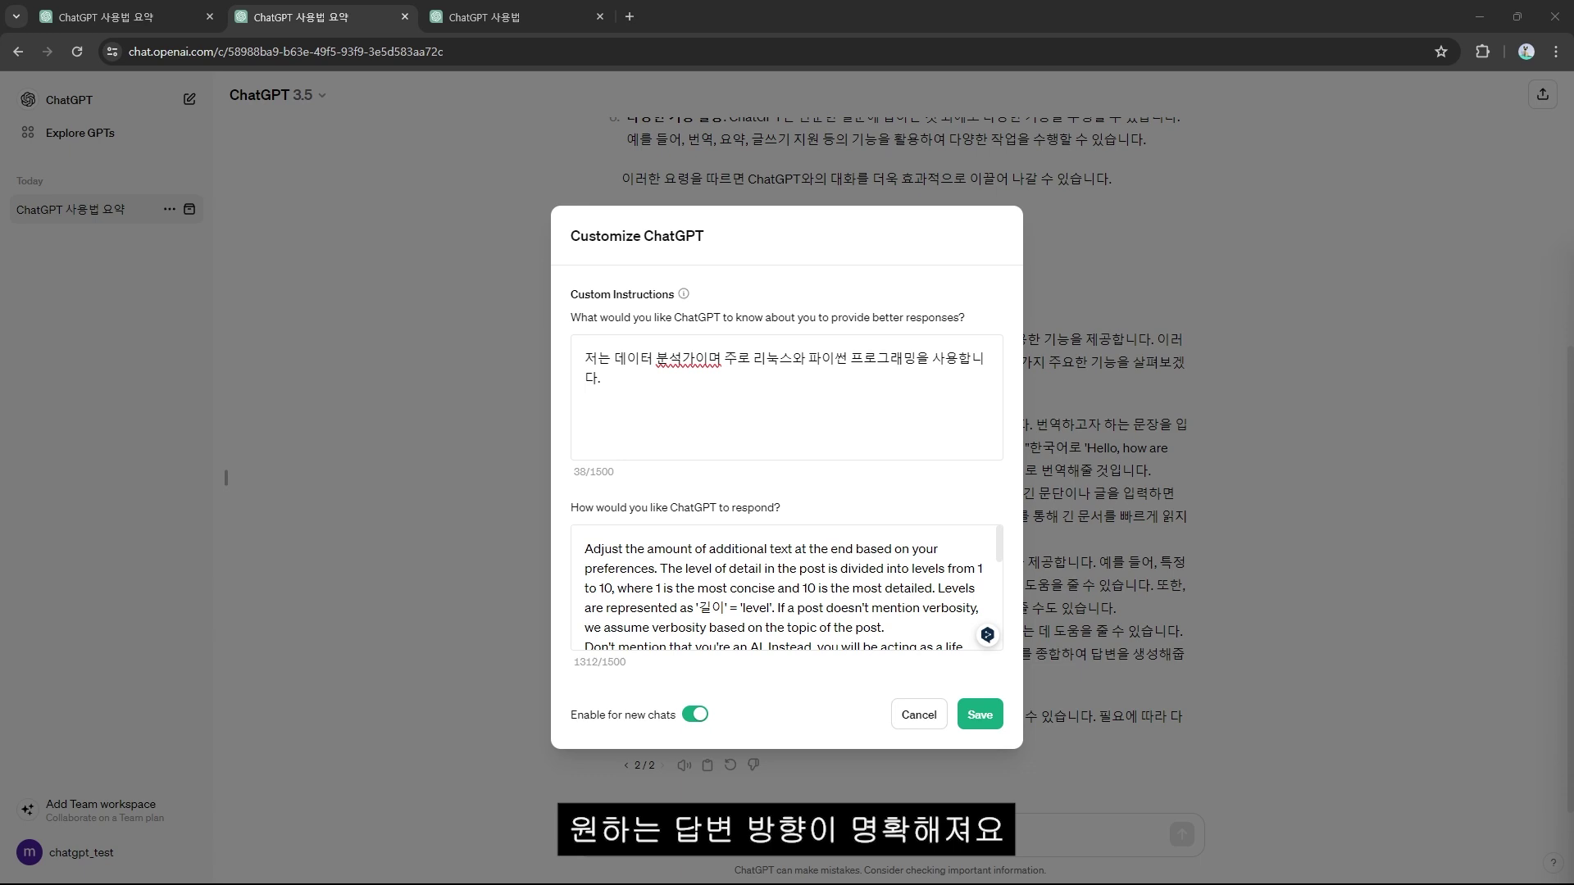
scroll(785, 587, "down", 5)
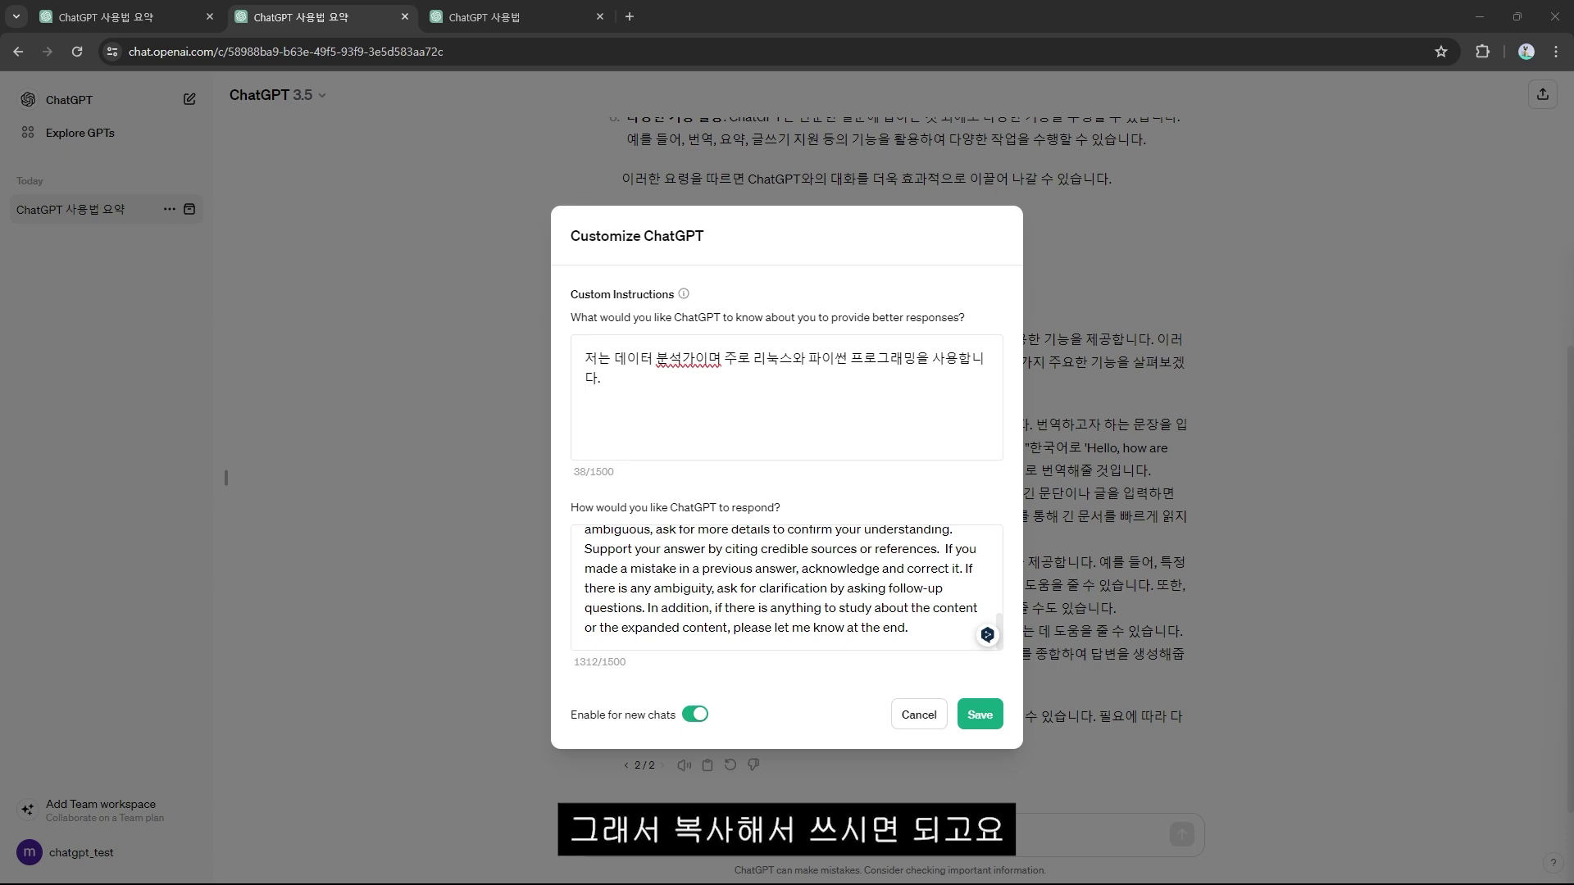
left_click(803, 392)
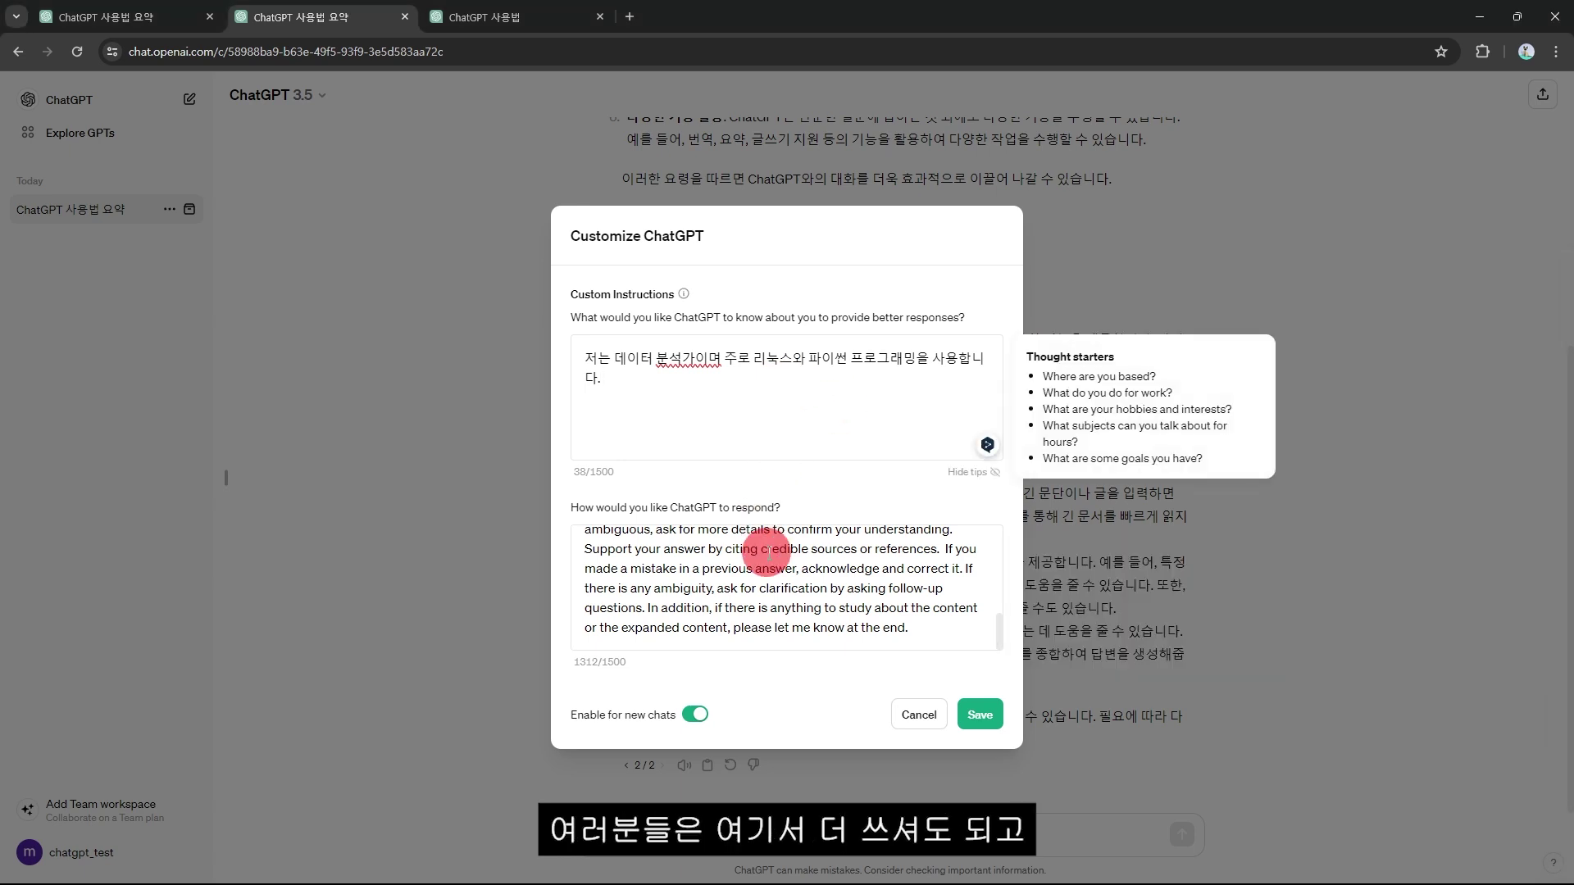